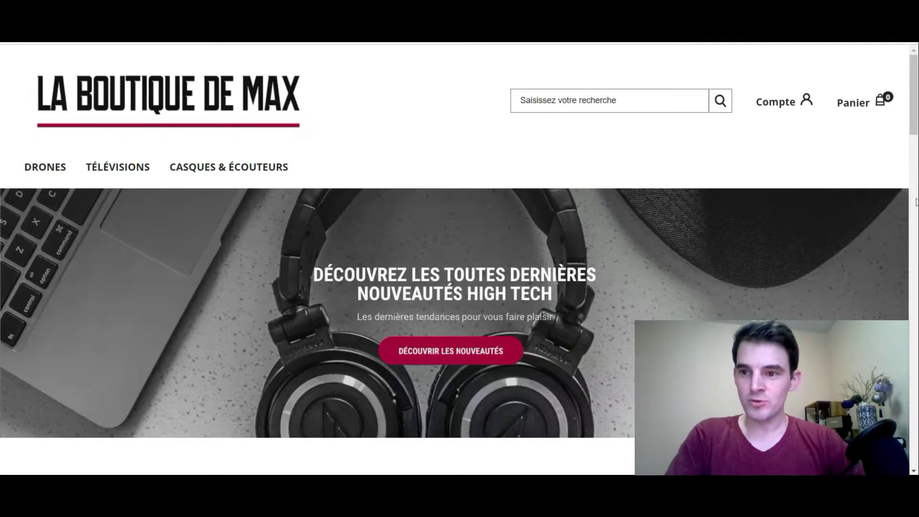
- Look over the shop's home page from the main banner down to the recommendations section
{"action": "mouse_move", "coordinate": [916, 111]}
{"action": "left_mouse_down"}
{"action": "mouse_move", "coordinate": [916, 438]}
{"action": "mouse_move", "coordinate": [916, 96]}
{"action": "left_mouse_up"}
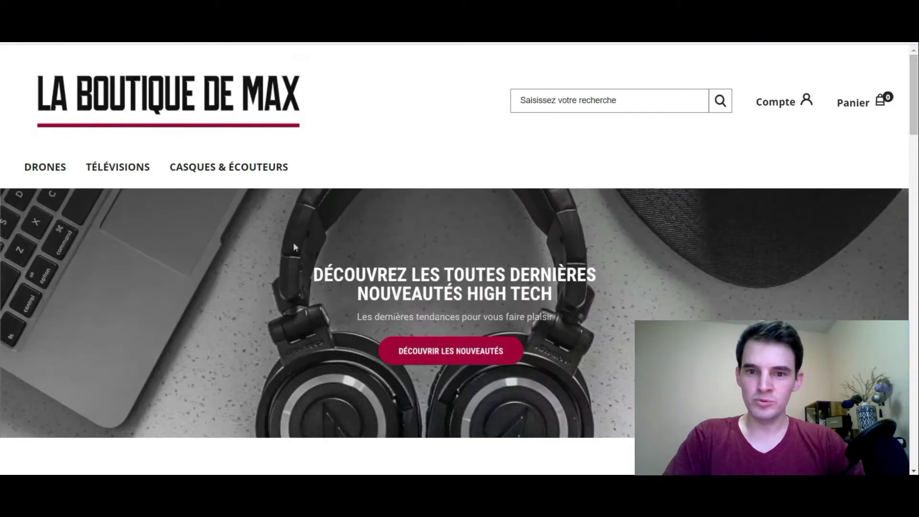
{"action": "scroll", "coordinate": [693, 247], "scroll_direction": "down", "scroll_amount": 2}
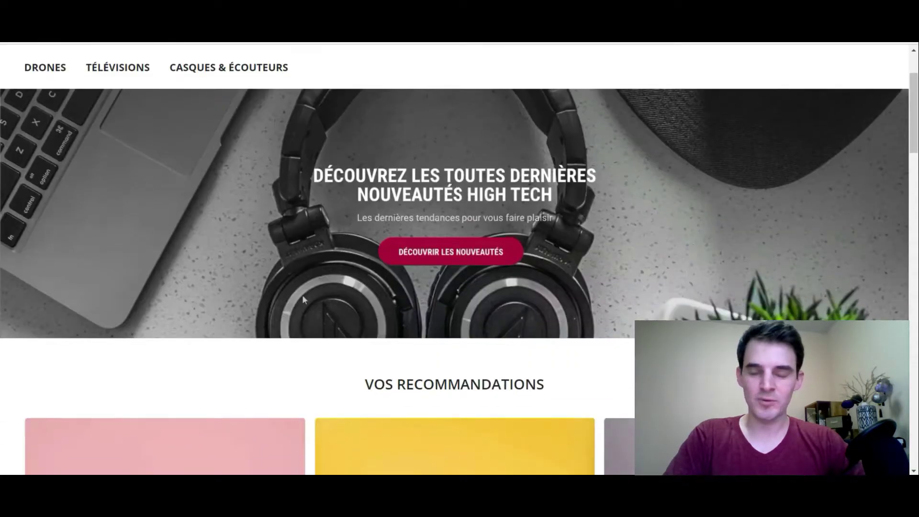
{"action": "scroll", "coordinate": [300, 299], "scroll_direction": "down", "scroll_amount": 6}
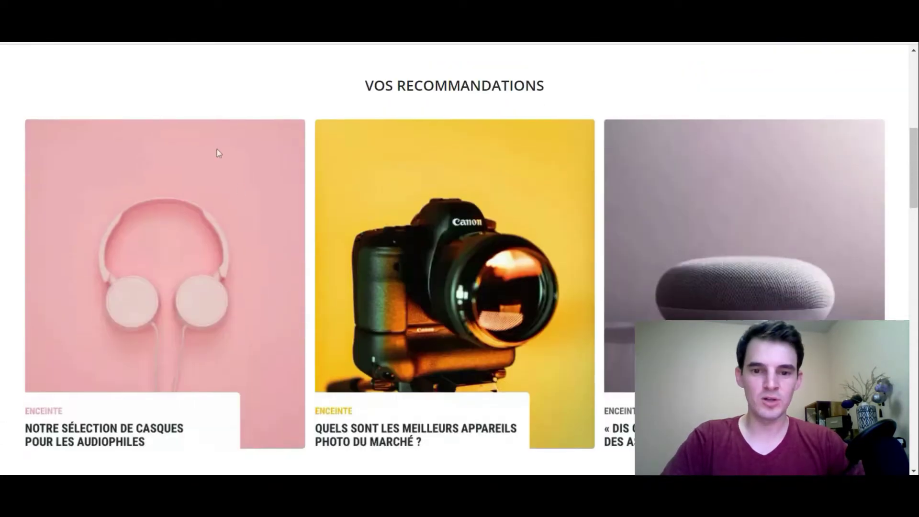
{"action": "left_click_drag", "start_coordinate": [917, 184], "coordinate": [899, 68]}
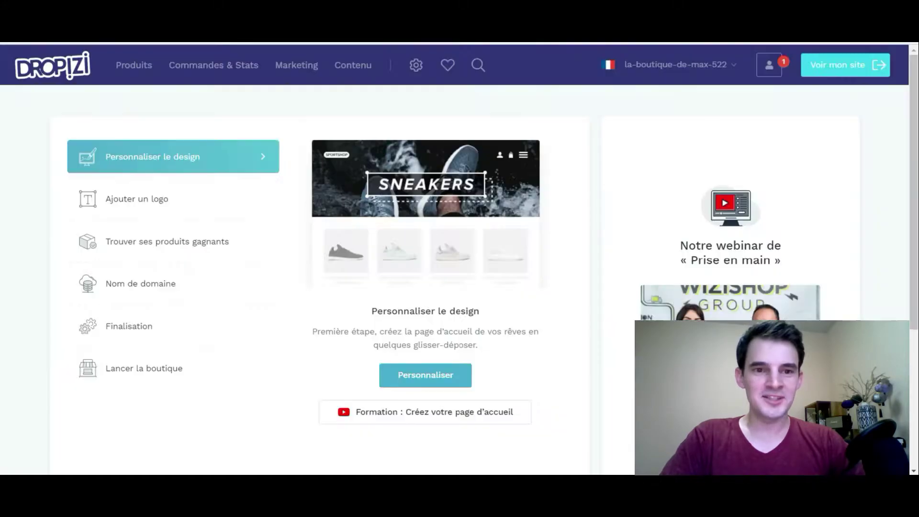
- Switch to the Dropizi administration dashboard and display the logo-adding stage of the shop setup
{"action": "key", "text": "ctrl+Tab"}
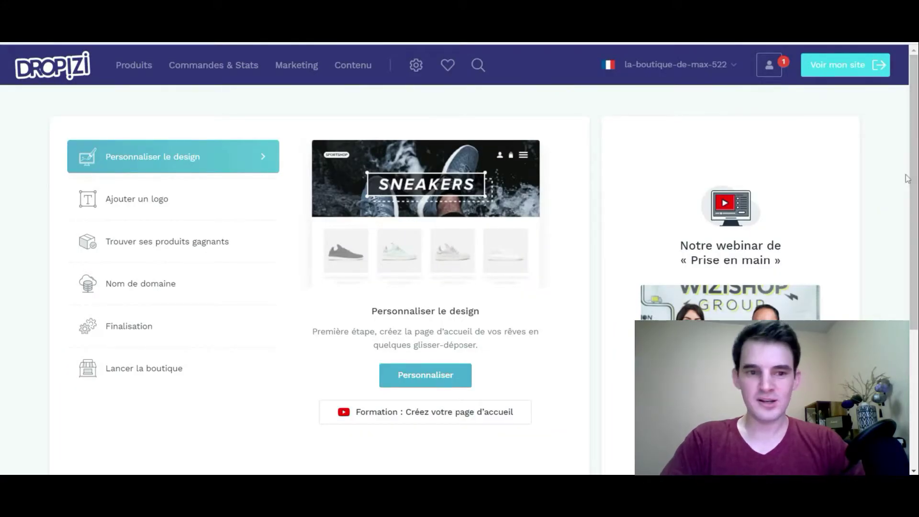
{"action": "mouse_move", "coordinate": [916, 96]}
{"action": "left_mouse_down"}
{"action": "mouse_move", "coordinate": [916, 115]}
{"action": "mouse_move", "coordinate": [916, 98]}
{"action": "left_mouse_up"}
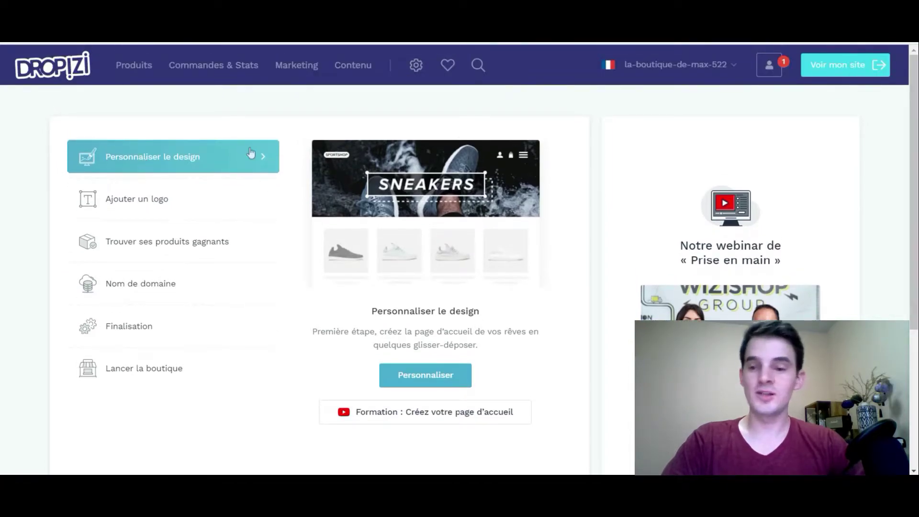
{"action": "left_click", "coordinate": [188, 212]}
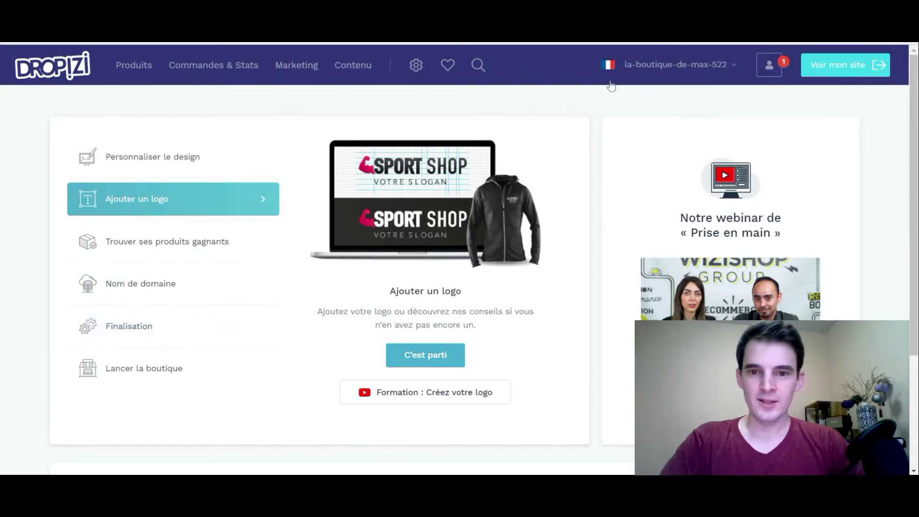
- Open the shop's general settings and review the appearance options and the delivery and payment configuration
{"action": "left_click", "coordinate": [417, 68]}
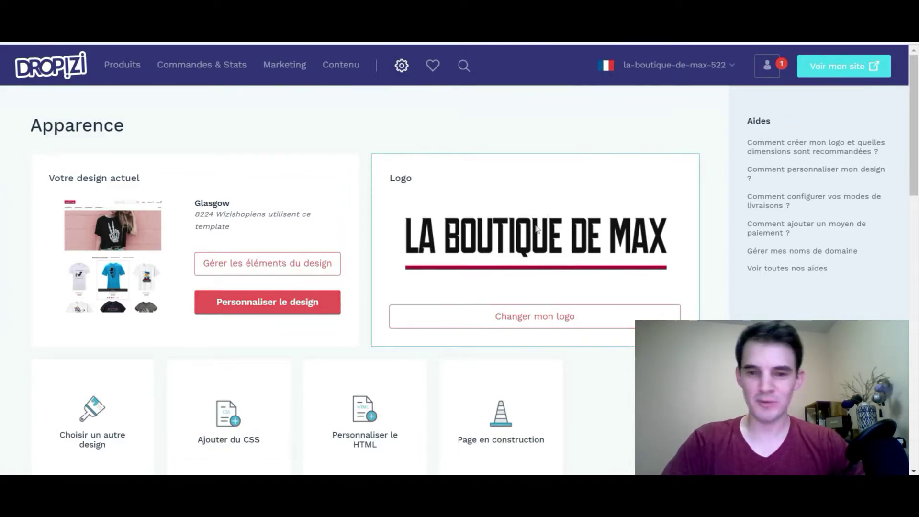
{"action": "scroll", "coordinate": [509, 242], "scroll_direction": "down", "scroll_amount": 2}
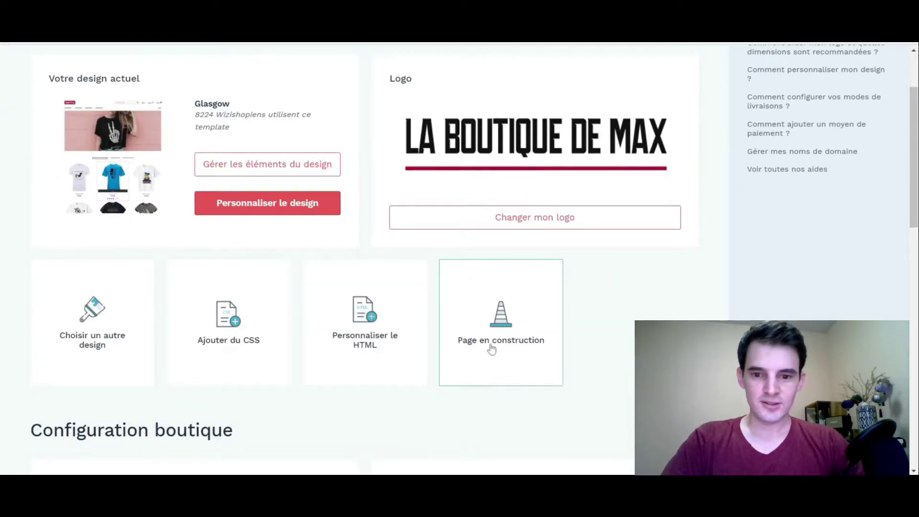
{"action": "scroll", "coordinate": [517, 335], "scroll_direction": "down", "scroll_amount": 2}
{"action": "scroll", "coordinate": [538, 317], "scroll_direction": "down", "scroll_amount": 2}
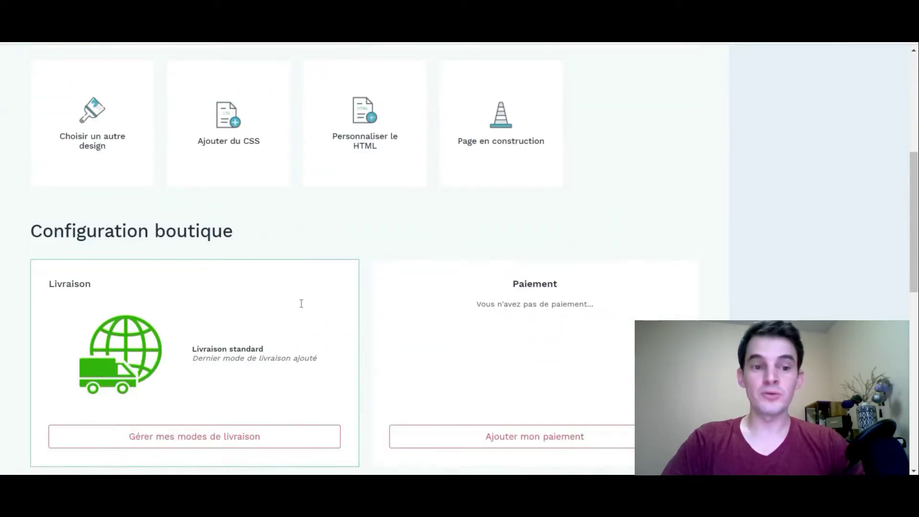
{"action": "scroll", "coordinate": [301, 304], "scroll_direction": "down", "scroll_amount": 2}
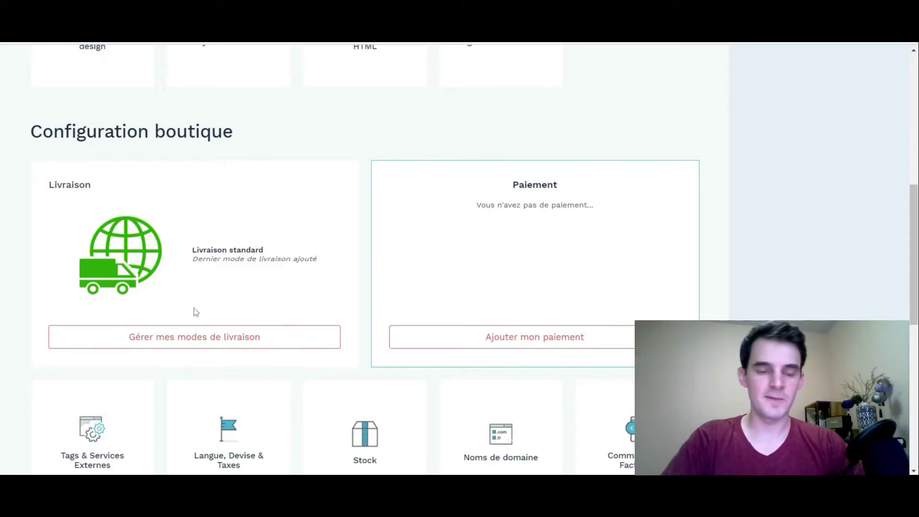
- Open the delivery mode management and review its general rules, preparation times and list of delivery modes
{"action": "left_click", "coordinate": [268, 342]}
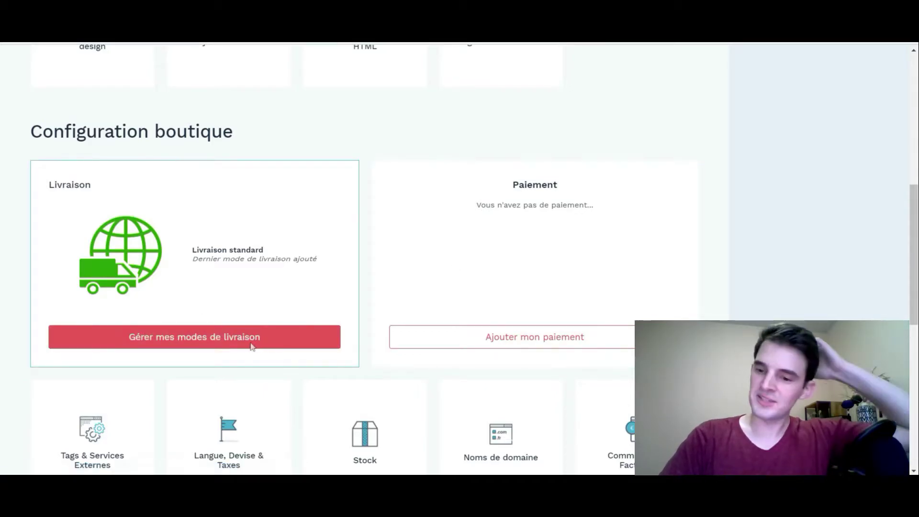
{"action": "scroll", "coordinate": [354, 273], "scroll_direction": "down", "scroll_amount": 2}
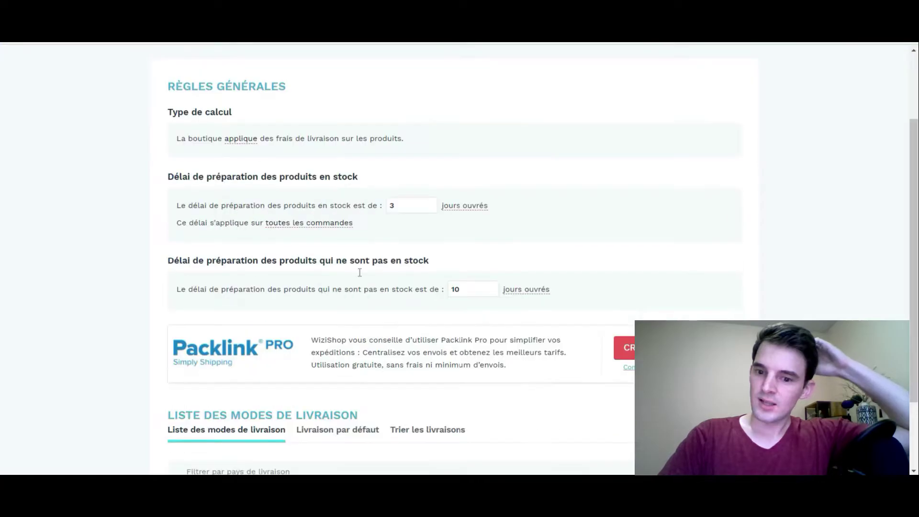
{"action": "scroll", "coordinate": [360, 272], "scroll_direction": "down", "scroll_amount": 3}
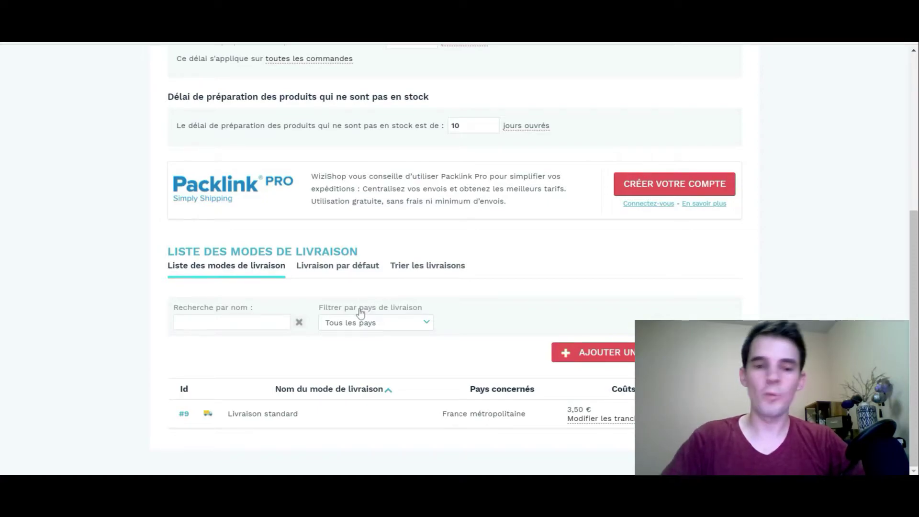
- Review the carriers offered for a new home, relay point or Click and Collect delivery mode, and return to the general settings
{"action": "left_click", "coordinate": [584, 354]}
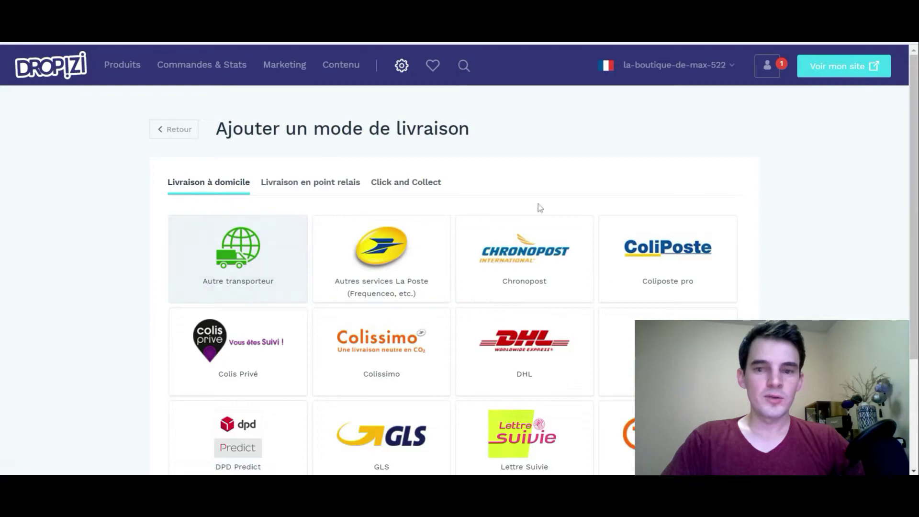
{"action": "scroll", "coordinate": [415, 125], "scroll_direction": "down", "scroll_amount": 1}
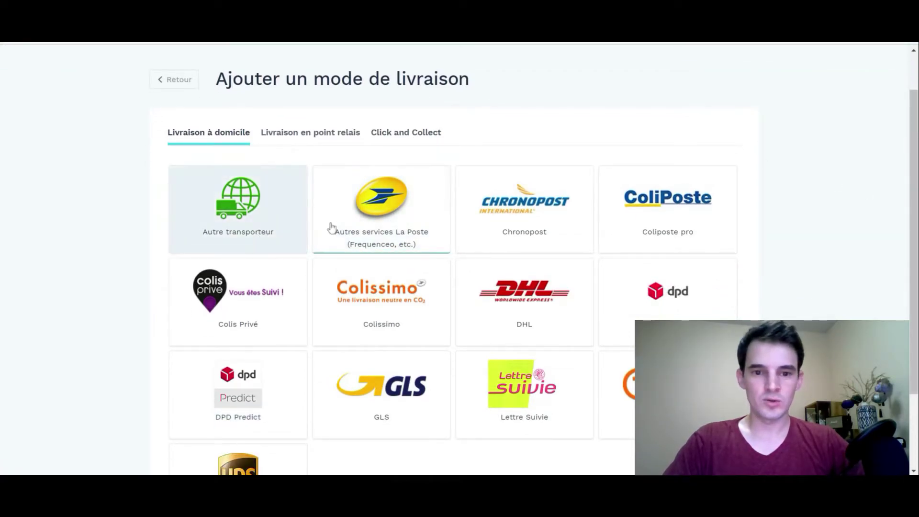
{"action": "scroll", "coordinate": [660, 297], "scroll_direction": "down", "scroll_amount": 2}
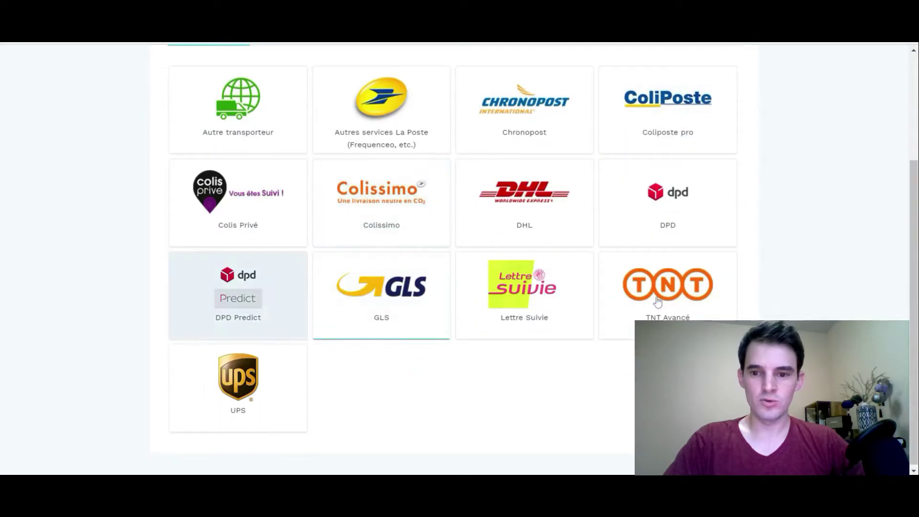
{"action": "scroll", "coordinate": [268, 229], "scroll_direction": "up", "scroll_amount": 3}
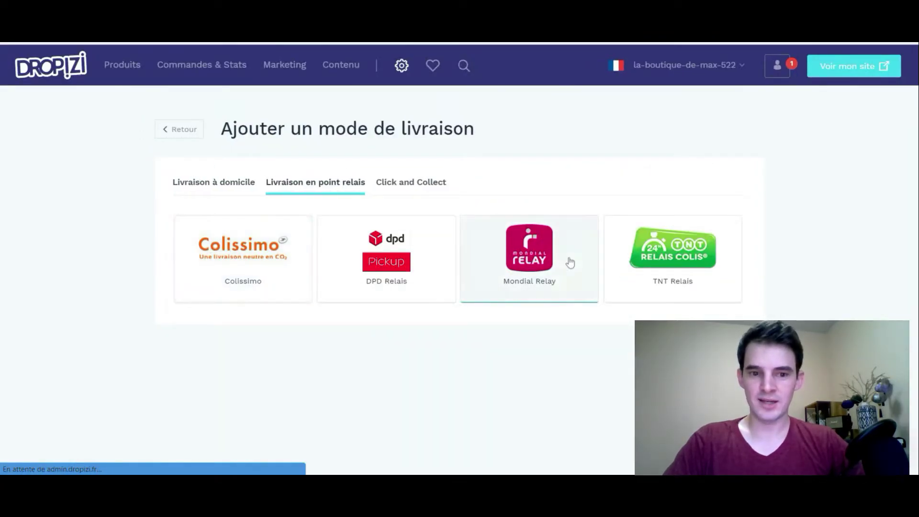
{"action": "left_click", "coordinate": [408, 185]}
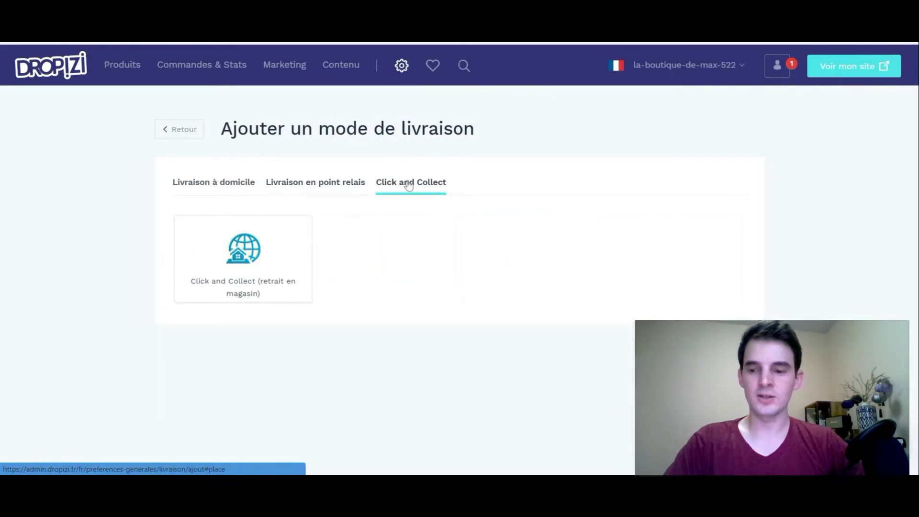
{"action": "left_click", "coordinate": [180, 128]}
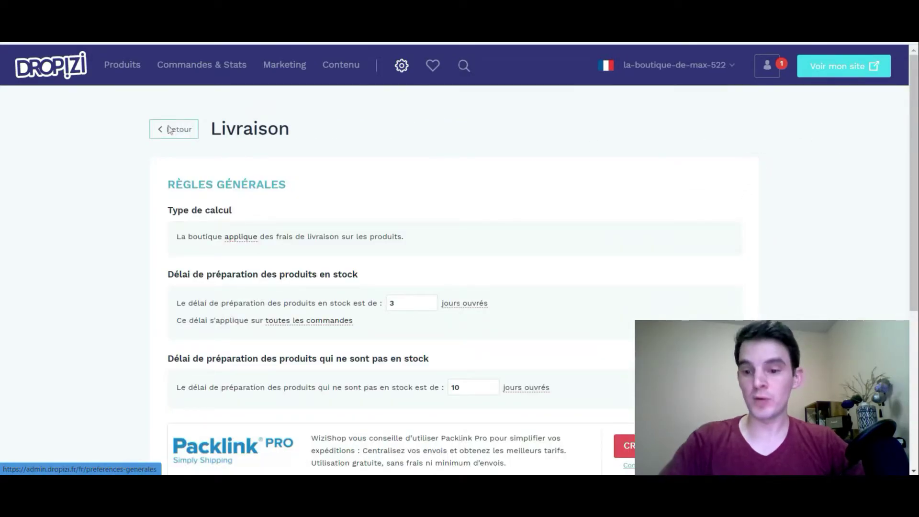
{"action": "left_click", "coordinate": [170, 129]}
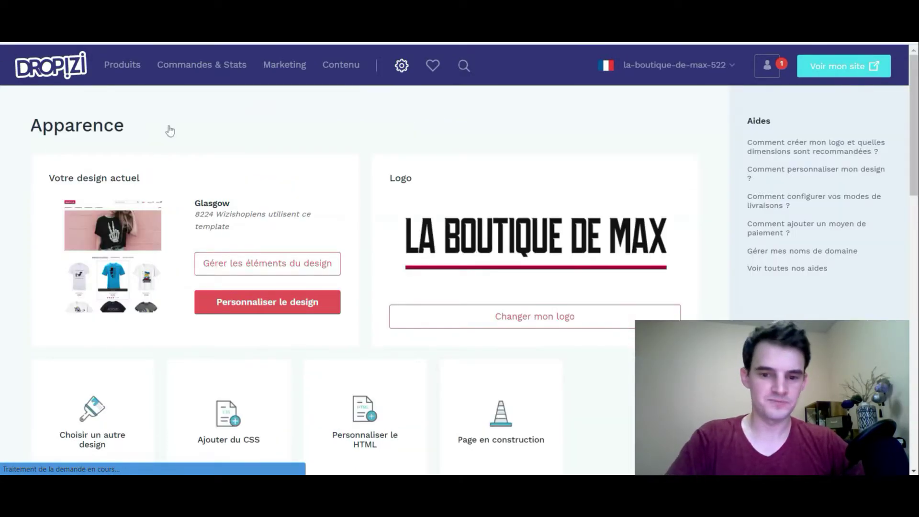
- Open the tags and external services page from the shop configuration section
{"action": "scroll", "coordinate": [197, 164], "scroll_direction": "down", "scroll_amount": 10}
{"action": "scroll", "coordinate": [305, 212], "scroll_direction": "down", "scroll_amount": 2}
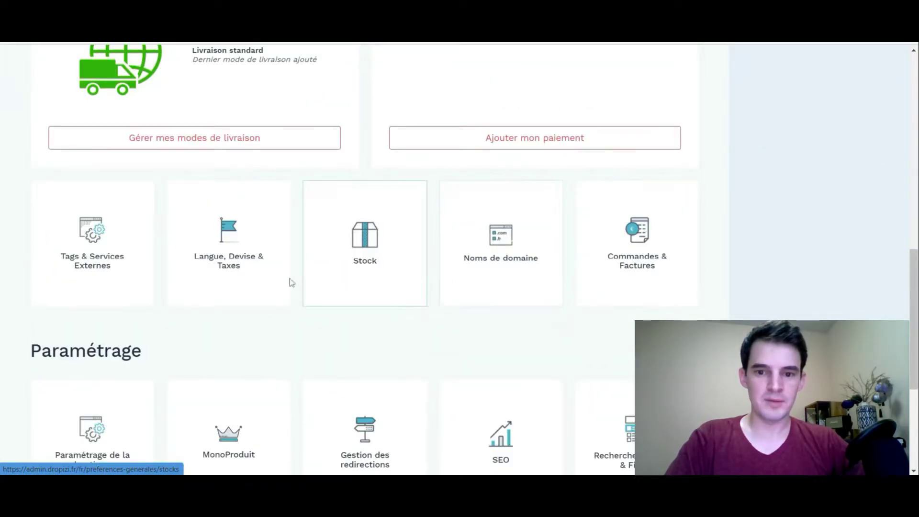
{"action": "scroll", "coordinate": [290, 283], "scroll_direction": "down", "scroll_amount": 2}
{"action": "left_click", "coordinate": [104, 144]}
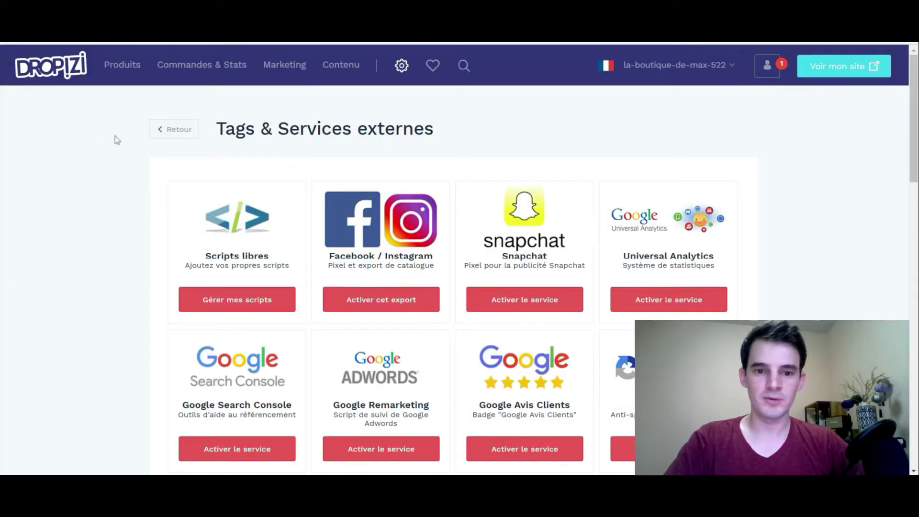
- Examine the full catalogue of external services that can be activated, from advertising pixels to customer reviews and affiliation
{"action": "scroll", "coordinate": [241, 219], "scroll_direction": "down", "scroll_amount": 2}
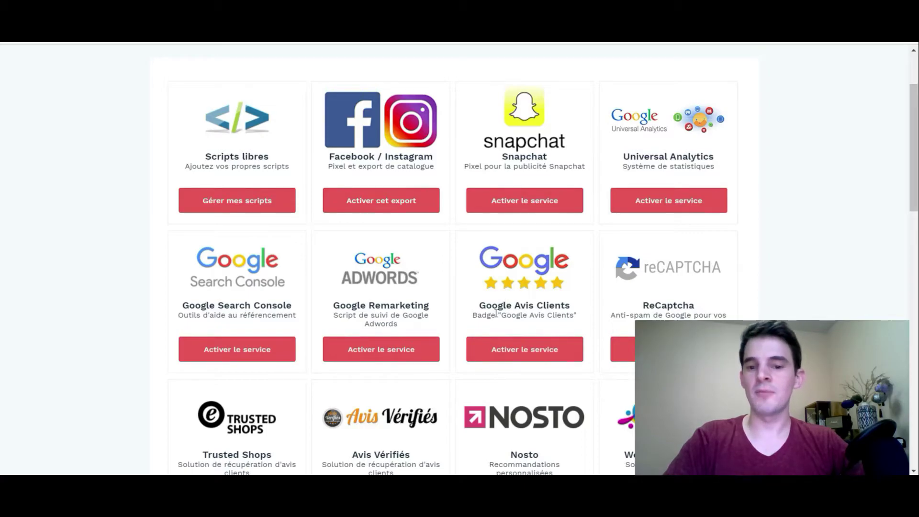
{"action": "left_click_drag", "start_coordinate": [496, 312], "coordinate": [540, 314]}
{"action": "left_click", "coordinate": [540, 314]}
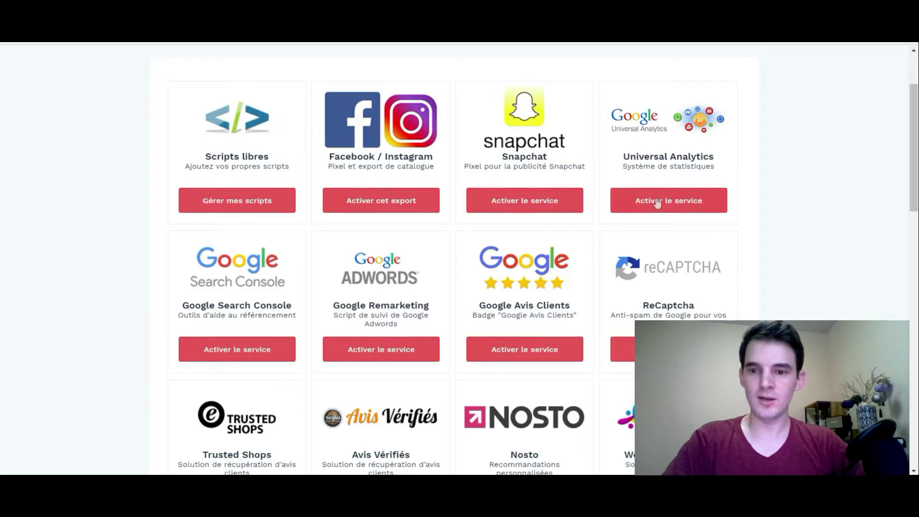
{"action": "scroll", "coordinate": [655, 206], "scroll_direction": "down", "scroll_amount": 5}
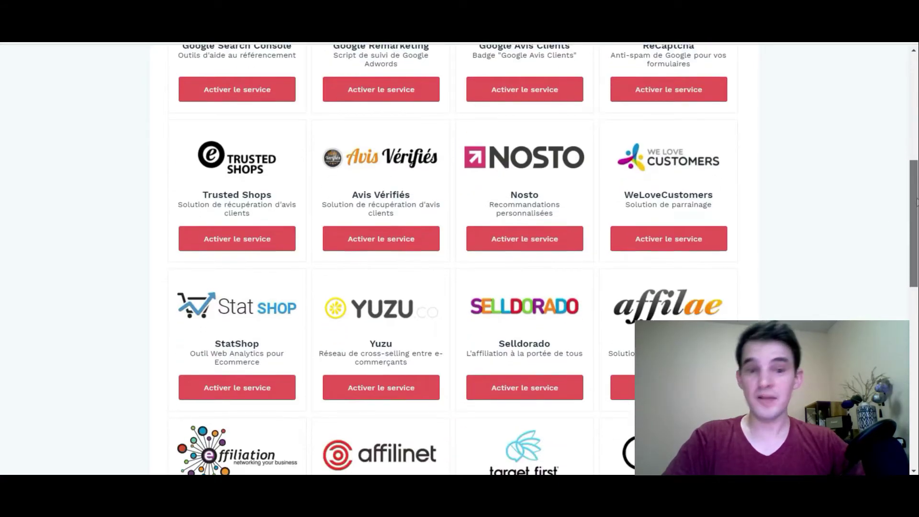
{"action": "left_click_drag", "start_coordinate": [917, 201], "coordinate": [895, 329]}
{"action": "scroll", "coordinate": [888, 276], "scroll_direction": "up", "scroll_amount": 4}
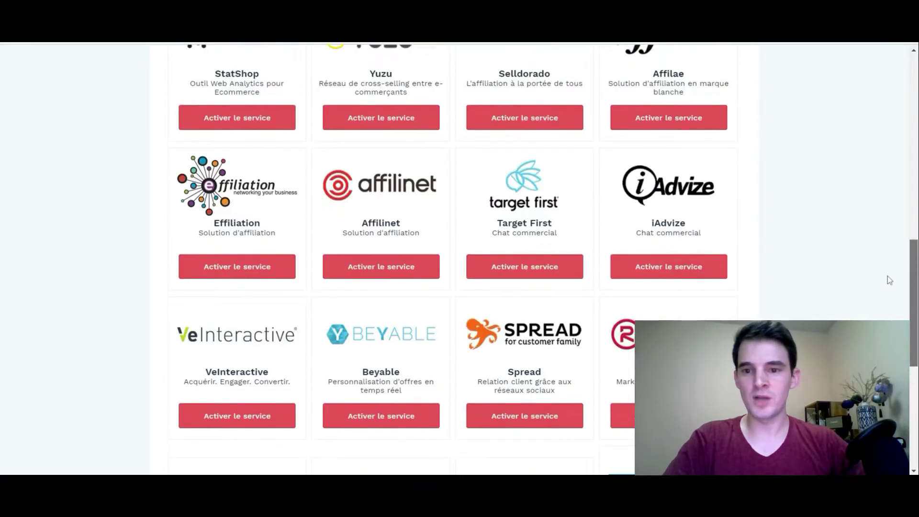
{"action": "scroll", "coordinate": [890, 287], "scroll_direction": "down", "scroll_amount": 2}
{"action": "scroll", "coordinate": [891, 305], "scroll_direction": "down", "scroll_amount": 6}
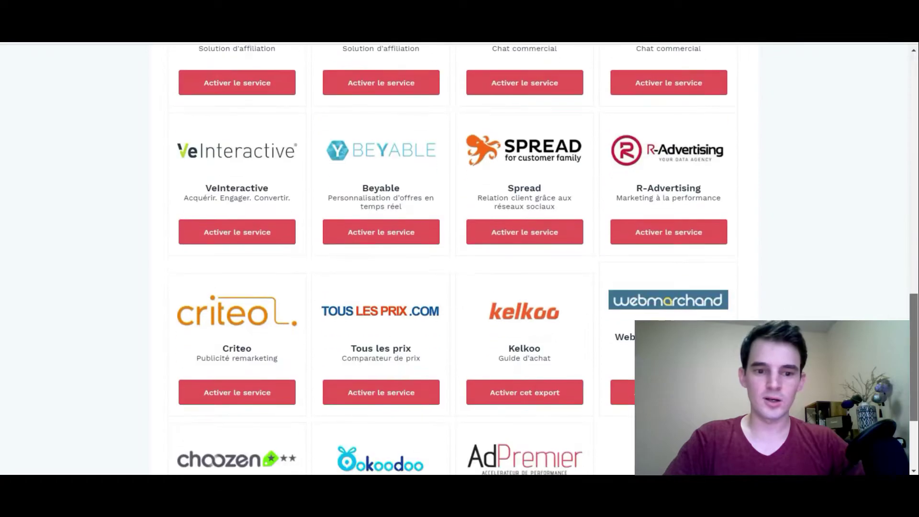
{"action": "scroll", "coordinate": [894, 180], "scroll_direction": "up", "scroll_amount": 20}
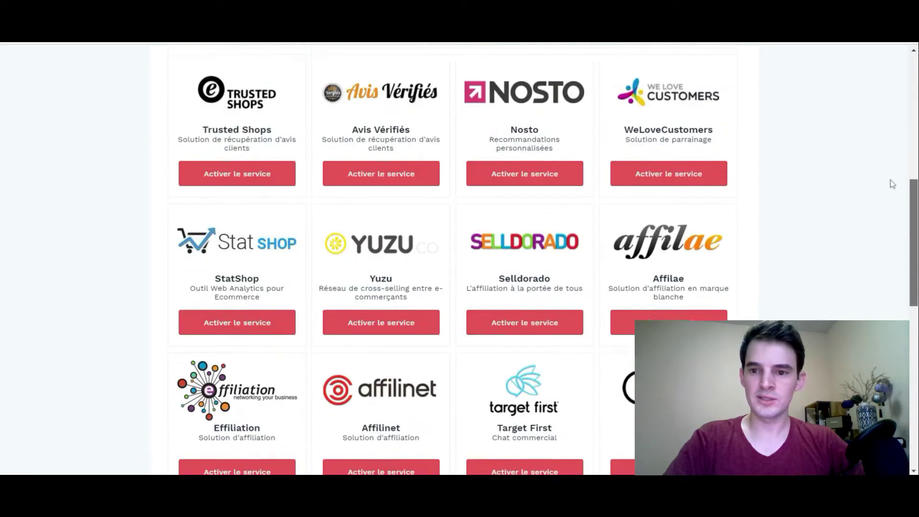
- Return to the general settings, look over the configuration options and open the MonoProduit page to read its activation notice
{"action": "left_click", "coordinate": [163, 125]}
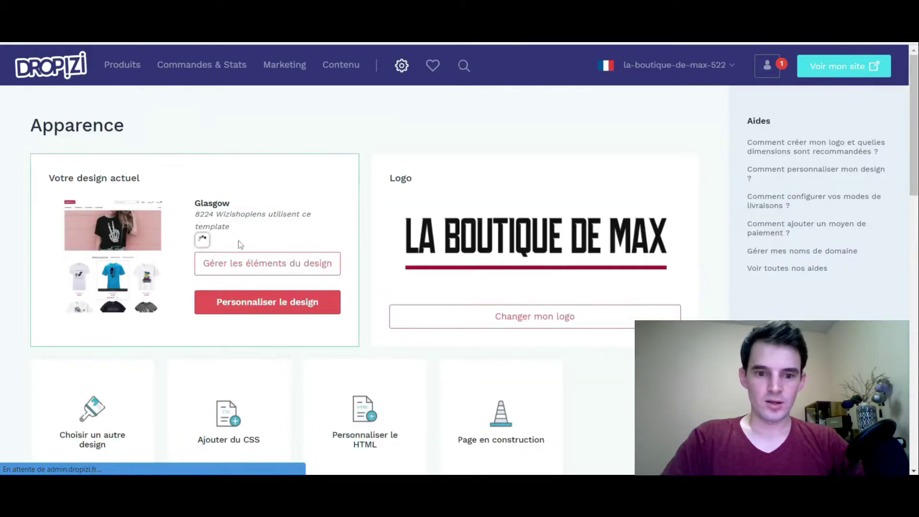
{"action": "scroll", "coordinate": [269, 255], "scroll_direction": "down", "scroll_amount": 12}
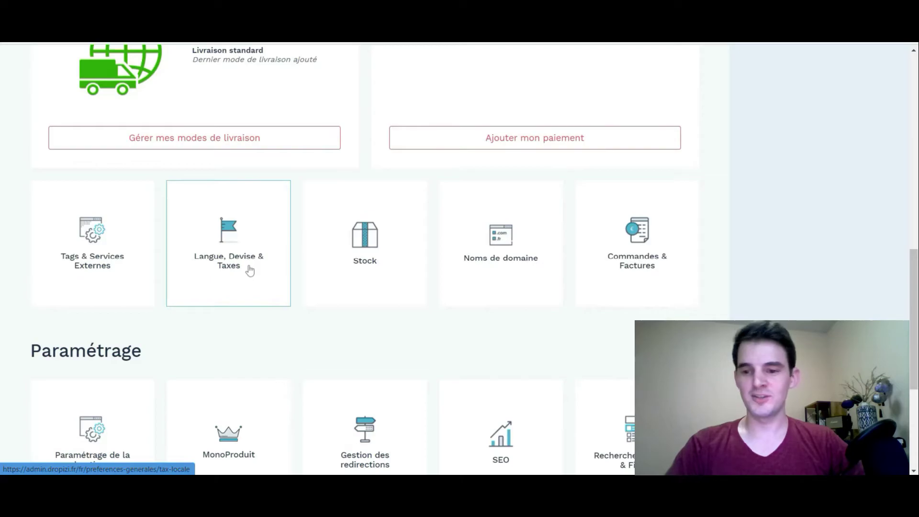
{"action": "scroll", "coordinate": [386, 221], "scroll_direction": "down", "scroll_amount": 2}
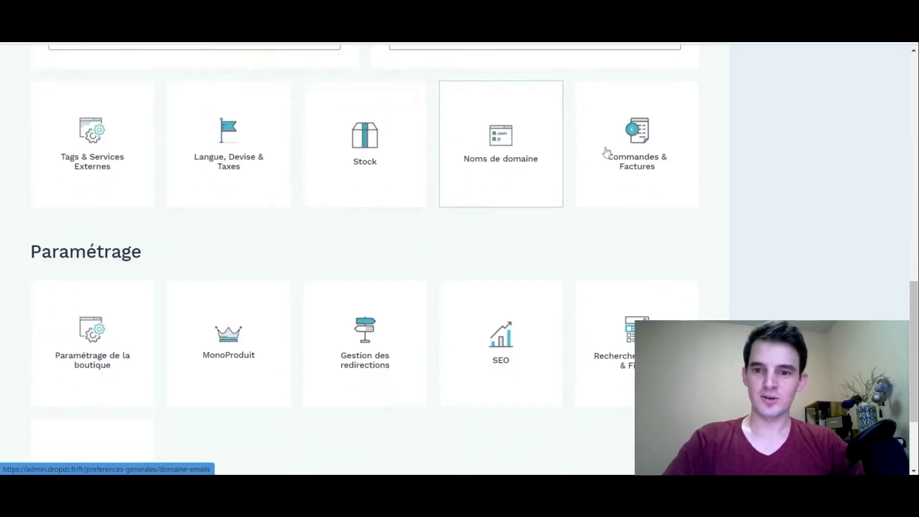
{"action": "scroll", "coordinate": [330, 235], "scroll_direction": "down", "scroll_amount": 2}
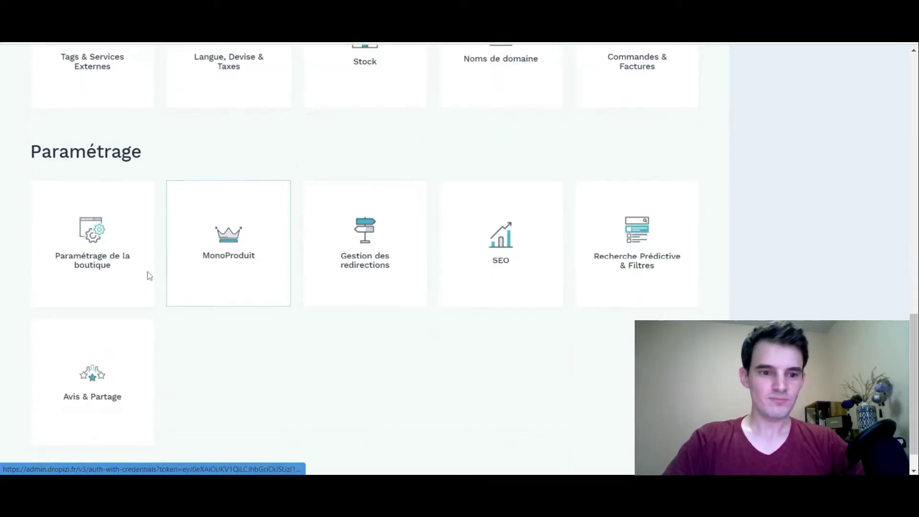
{"action": "left_click", "coordinate": [227, 230]}
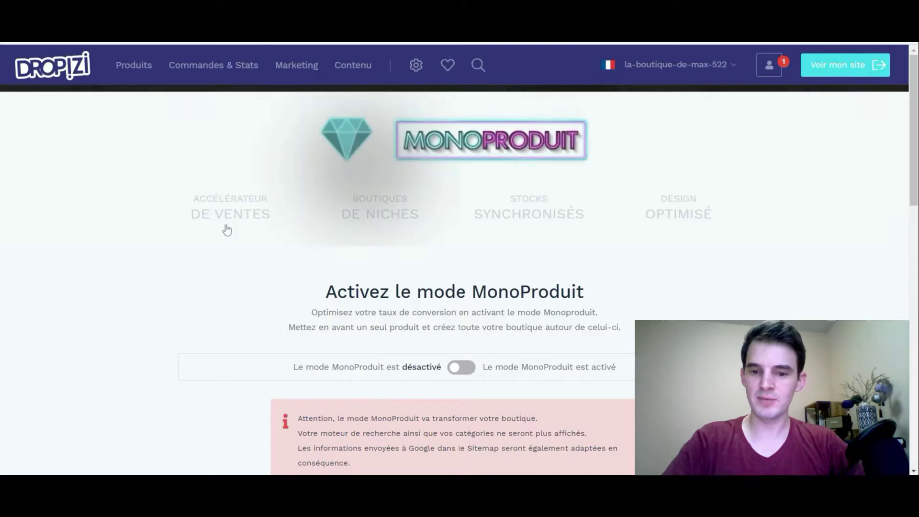
{"action": "scroll", "coordinate": [241, 227], "scroll_direction": "down", "scroll_amount": 4}
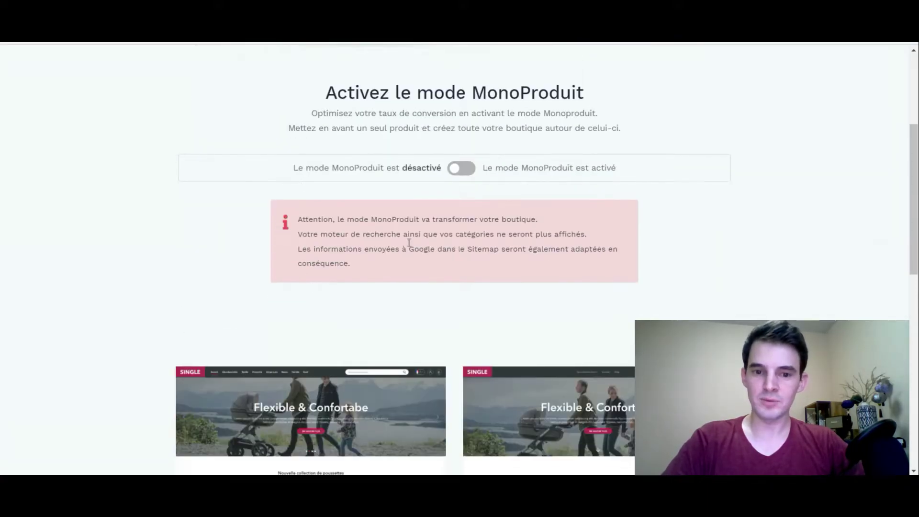
- Examine the rest of the MonoProduit page, comparing the Classique and MonoProduit shop examples and reading the recommendations and subscription offer
{"action": "scroll", "coordinate": [460, 174], "scroll_direction": "down", "scroll_amount": 12}
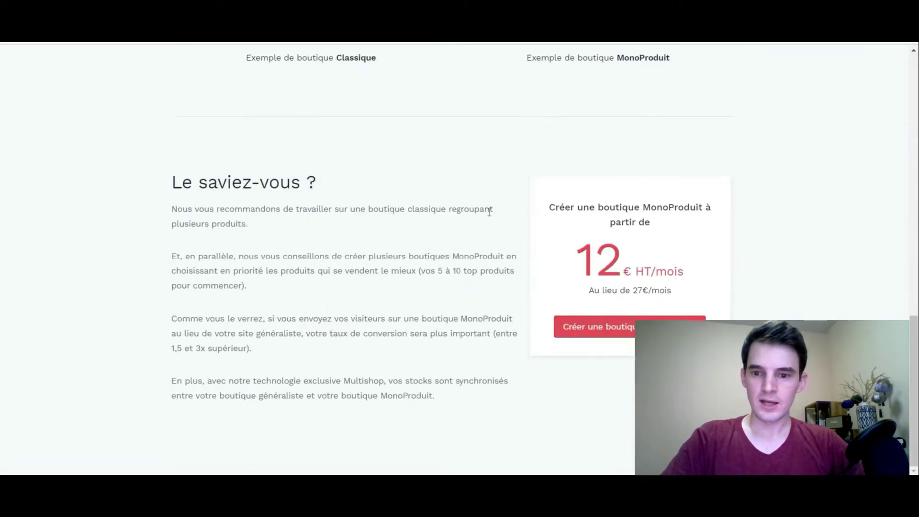
{"action": "left_click_drag", "start_coordinate": [655, 271], "coordinate": [583, 263]}
{"action": "left_click", "coordinate": [392, 293]}
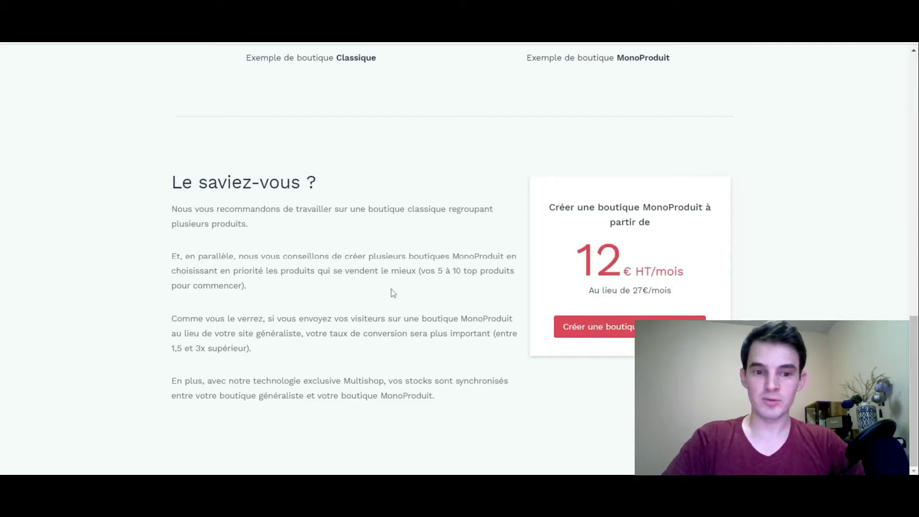
{"action": "scroll", "coordinate": [385, 296], "scroll_direction": "up", "scroll_amount": 8}
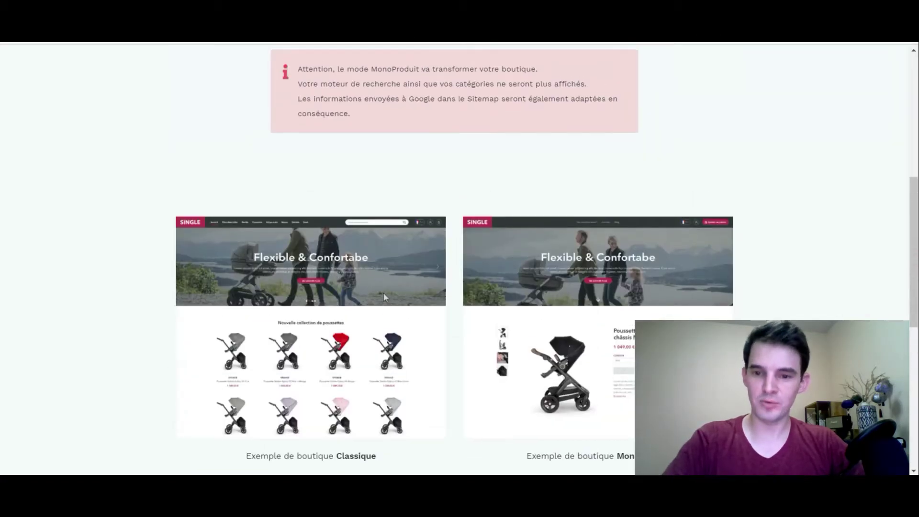
{"action": "scroll", "coordinate": [383, 295], "scroll_direction": "up", "scroll_amount": 5}
{"action": "scroll", "coordinate": [384, 297], "scroll_direction": "down", "scroll_amount": 7}
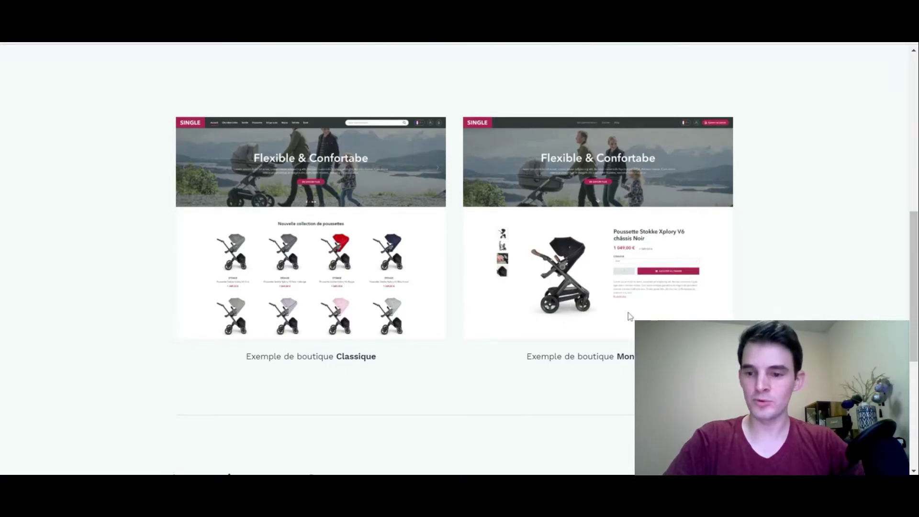
{"action": "scroll", "coordinate": [654, 266], "scroll_direction": "up", "scroll_amount": 8}
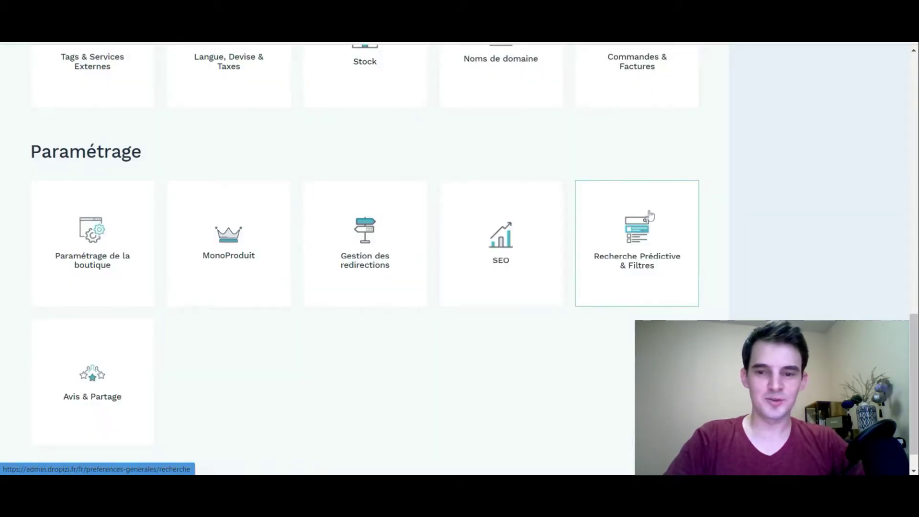
- Look over the remaining options in the Paramétrage section of the general settings, including Recherche Prédictive & Filtres and Avis & Partage
{"action": "scroll", "coordinate": [87, 320], "scroll_direction": "down", "scroll_amount": 1}
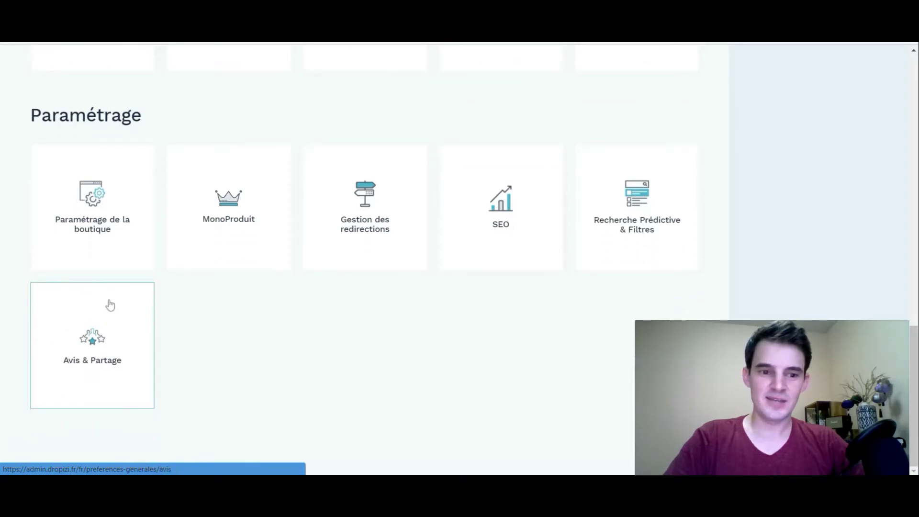
{"action": "scroll", "coordinate": [441, 332], "scroll_direction": "up", "scroll_amount": 10}
{"action": "scroll", "coordinate": [519, 333], "scroll_direction": "up", "scroll_amount": 5}
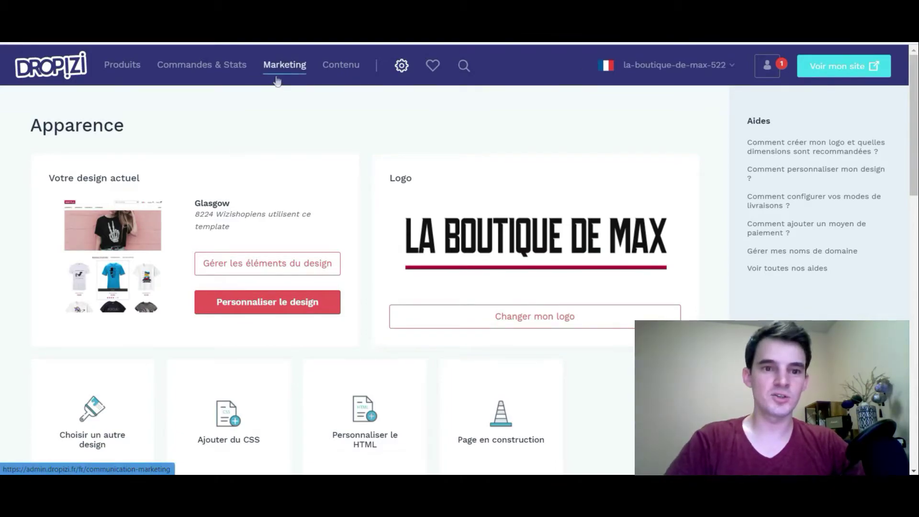
- Open the product management area and display the full list of the shop's products
{"action": "left_click", "coordinate": [122, 69]}
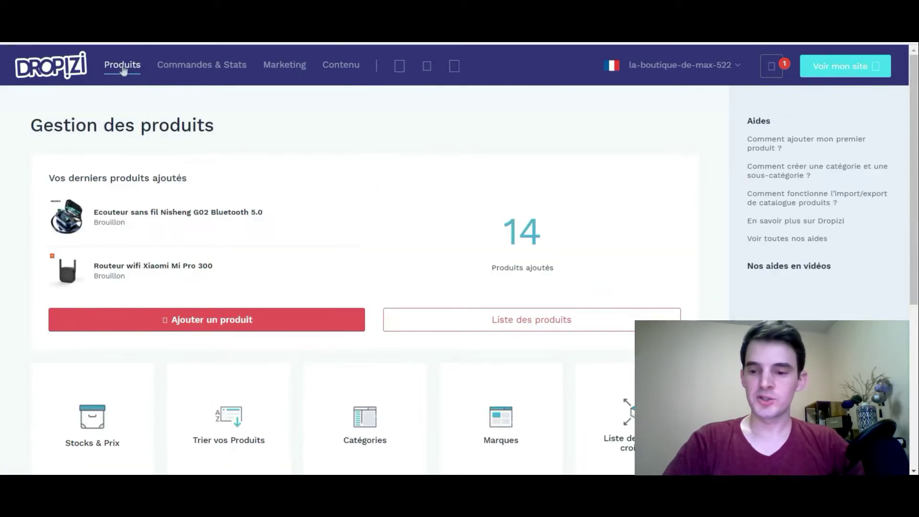
{"action": "scroll", "coordinate": [365, 226], "scroll_direction": "down", "scroll_amount": 2}
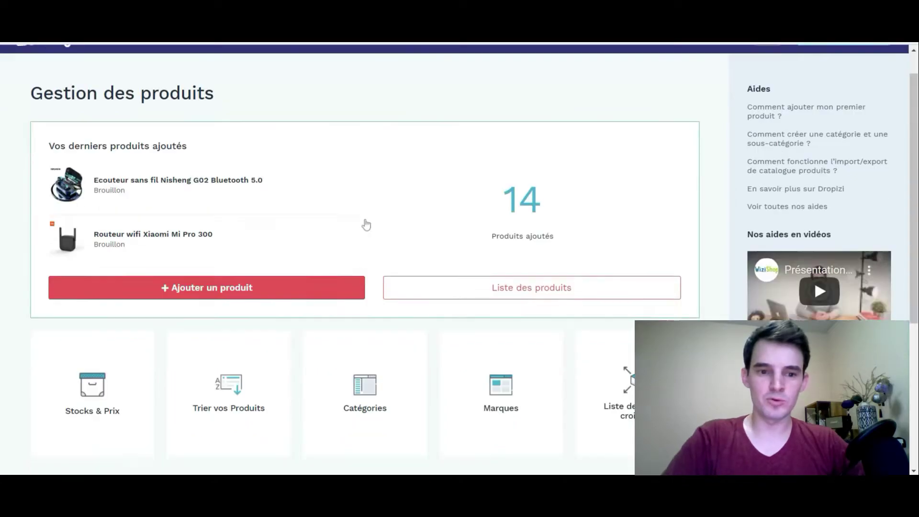
{"action": "left_click", "coordinate": [516, 220]}
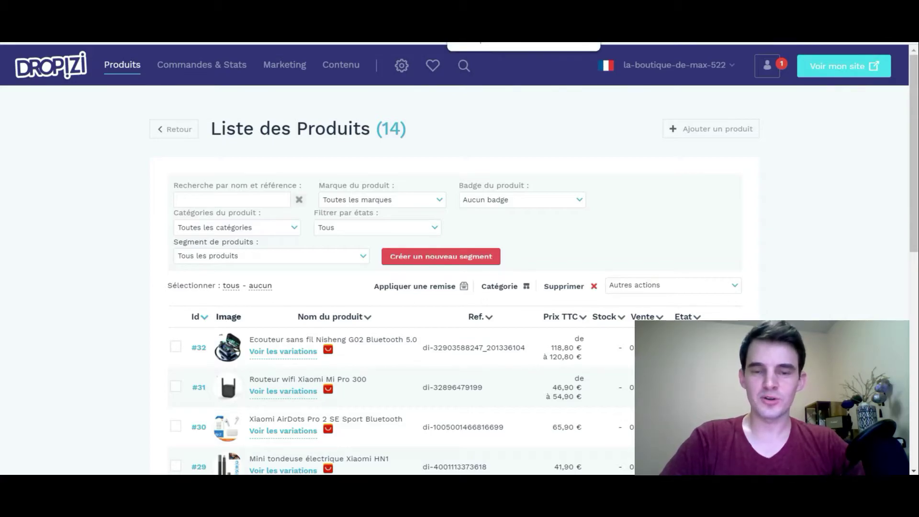
- Switch to the AliExpress page of the Wennow selfie stick and examine its DropiziRank, import option, price, shipping and product description
{"action": "left_click", "coordinate": [512, 48]}
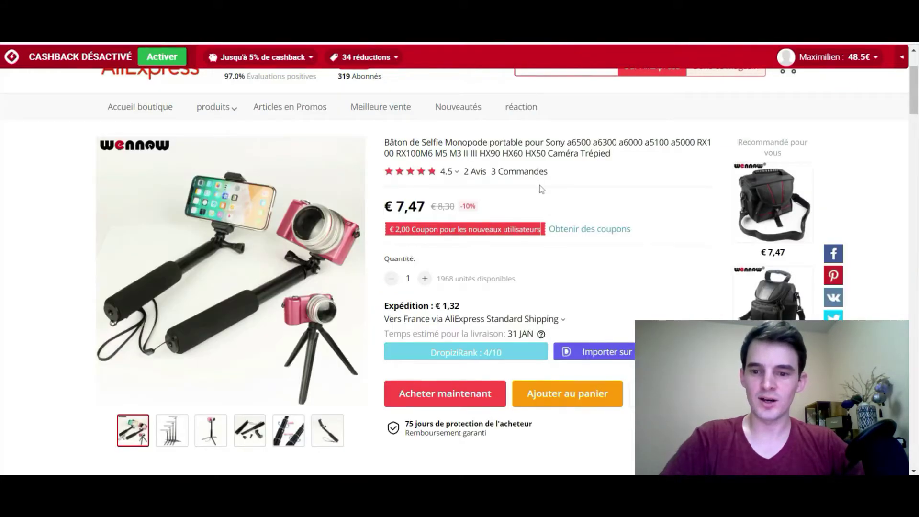
{"action": "scroll", "coordinate": [622, 249], "scroll_direction": "down", "scroll_amount": 2}
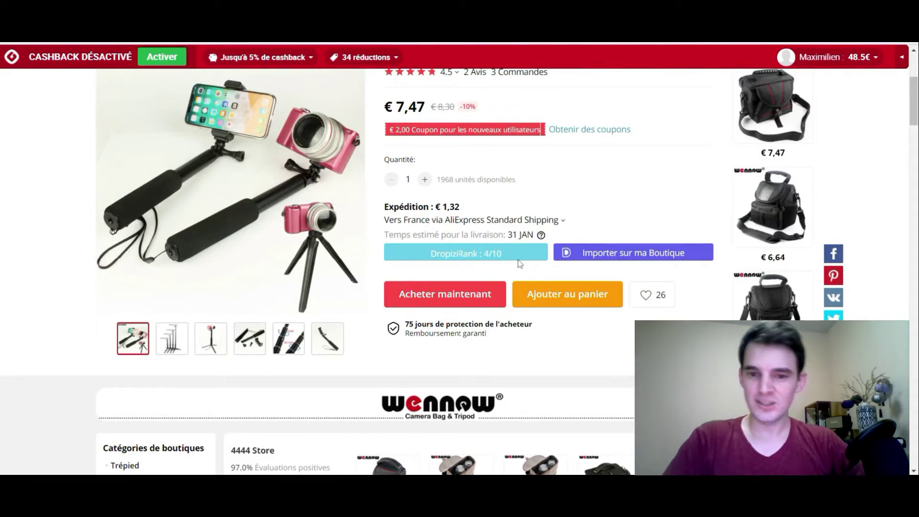
{"action": "scroll", "coordinate": [500, 250], "scroll_direction": "up", "scroll_amount": 2}
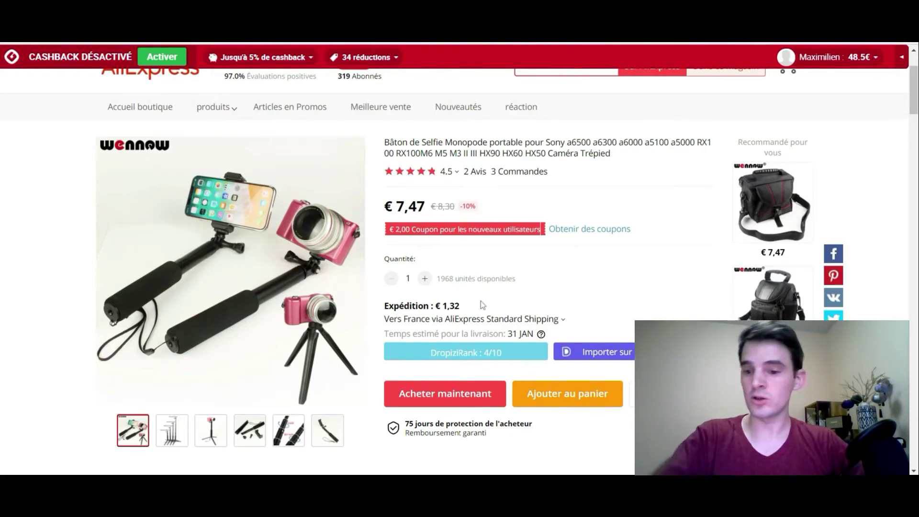
{"action": "scroll", "coordinate": [491, 312], "scroll_direction": "down", "scroll_amount": 2}
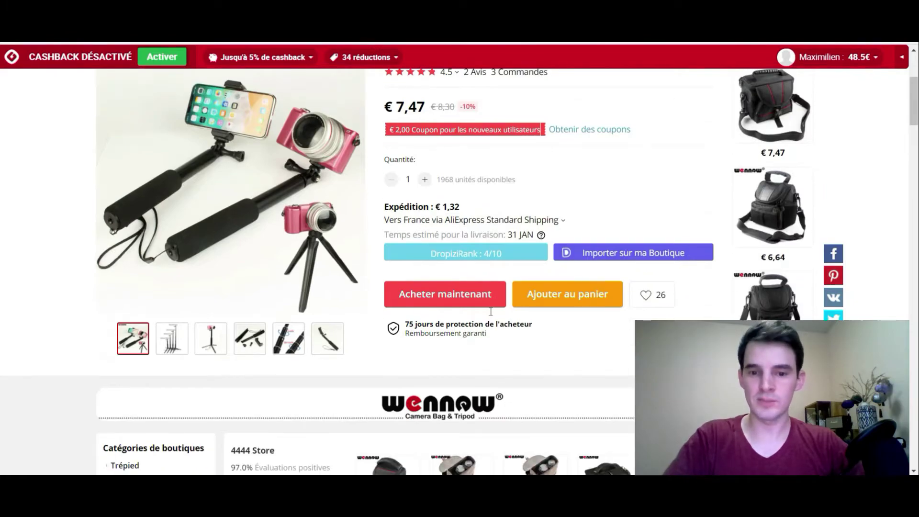
{"action": "scroll", "coordinate": [498, 350], "scroll_direction": "down", "scroll_amount": 4}
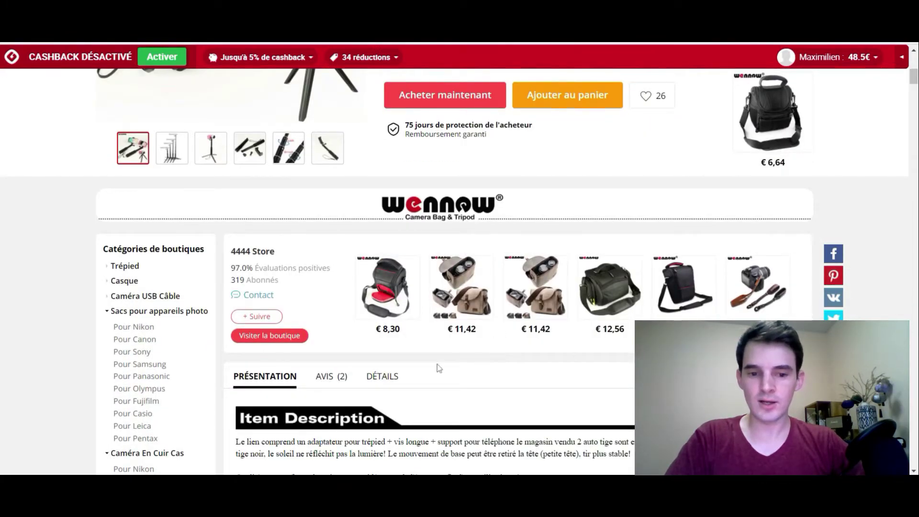
{"action": "scroll", "coordinate": [438, 369], "scroll_direction": "down", "scroll_amount": 8}
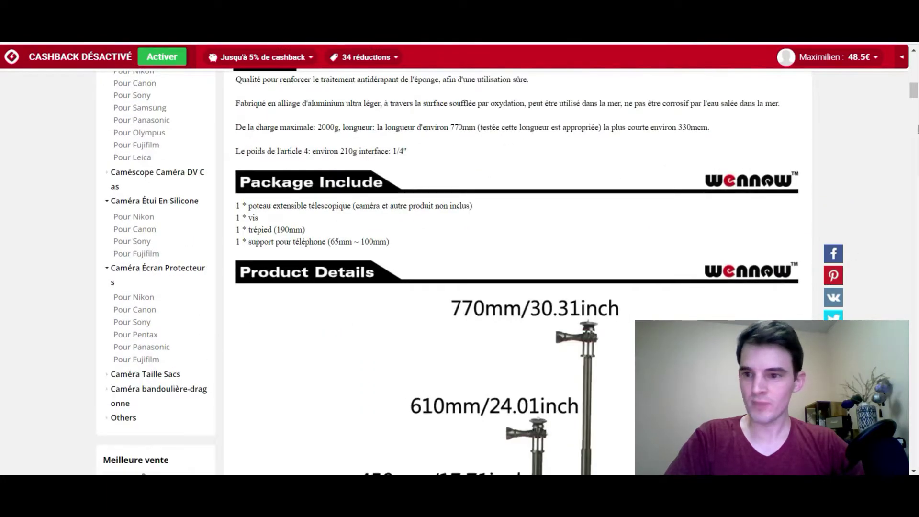
{"action": "scroll", "coordinate": [915, 105], "scroll_direction": "down", "scroll_amount": 3}
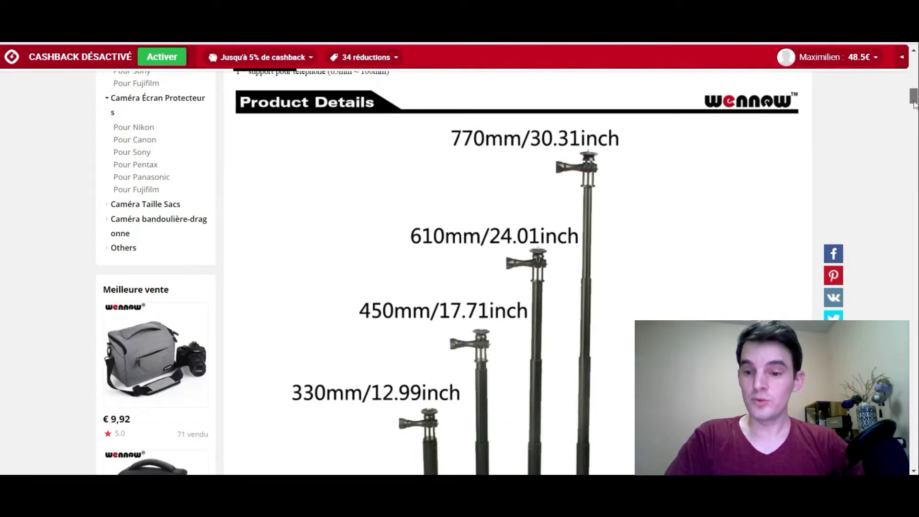
{"action": "left_click_drag", "start_coordinate": [913, 104], "coordinate": [911, 58]}
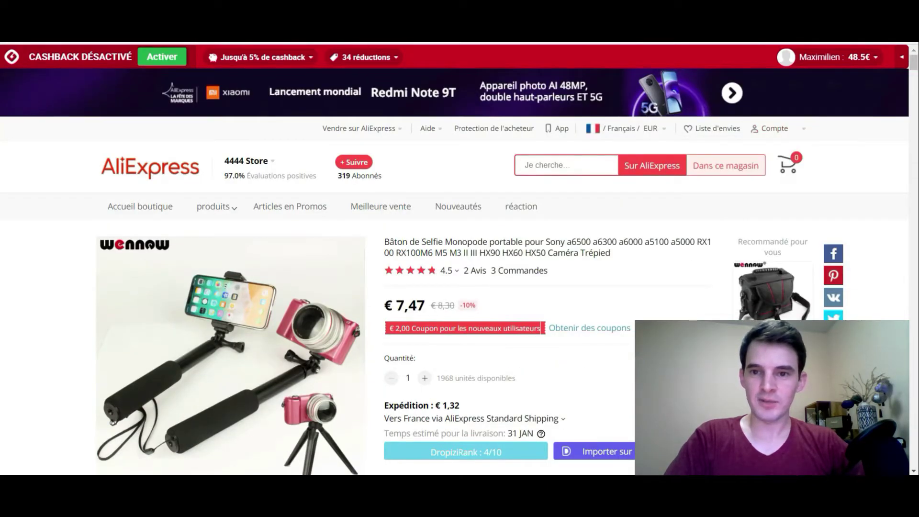
- Examine the AliExpress page of the FANGTUOSI Bluetooth selfie stick, including its DropiziRank, import status, orders, delivery and store information
{"action": "scroll", "coordinate": [586, 268], "scroll_direction": "down", "scroll_amount": 2}
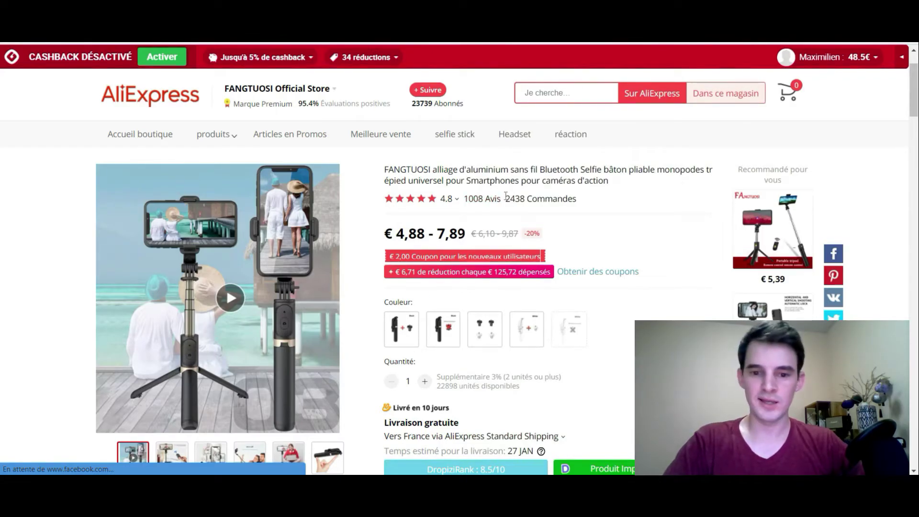
{"action": "scroll", "coordinate": [506, 201], "scroll_direction": "down", "scroll_amount": 1}
{"action": "scroll", "coordinate": [507, 201], "scroll_direction": "down", "scroll_amount": 4}
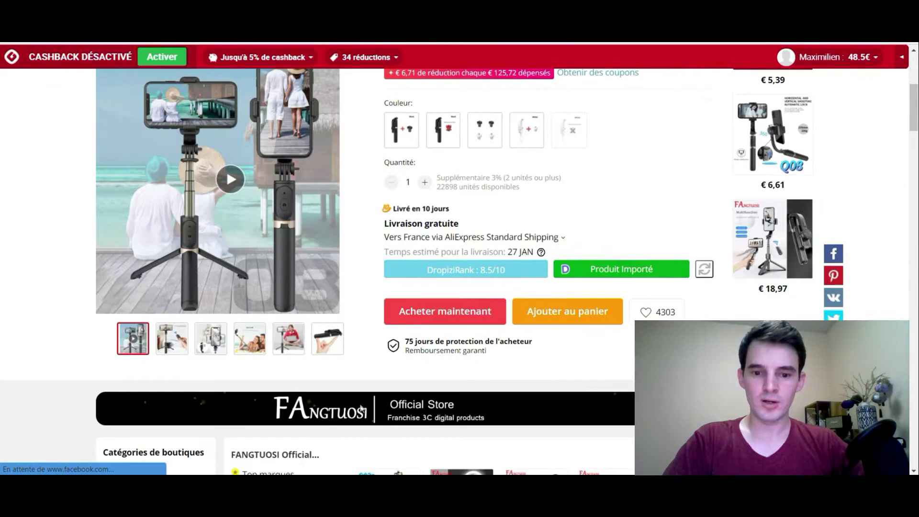
{"action": "scroll", "coordinate": [479, 404], "scroll_direction": "down", "scroll_amount": 2}
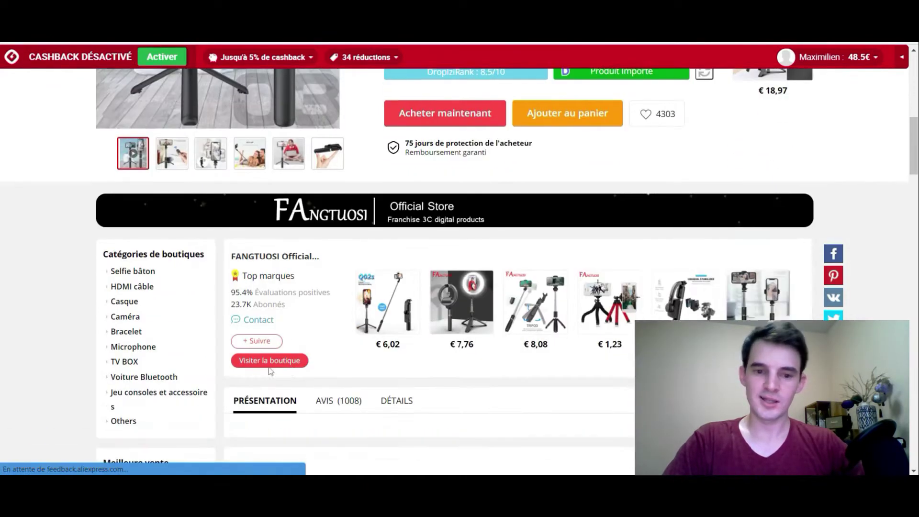
{"action": "scroll", "coordinate": [273, 294], "scroll_direction": "down", "scroll_amount": 2}
{"action": "left_click", "coordinate": [364, 329]}
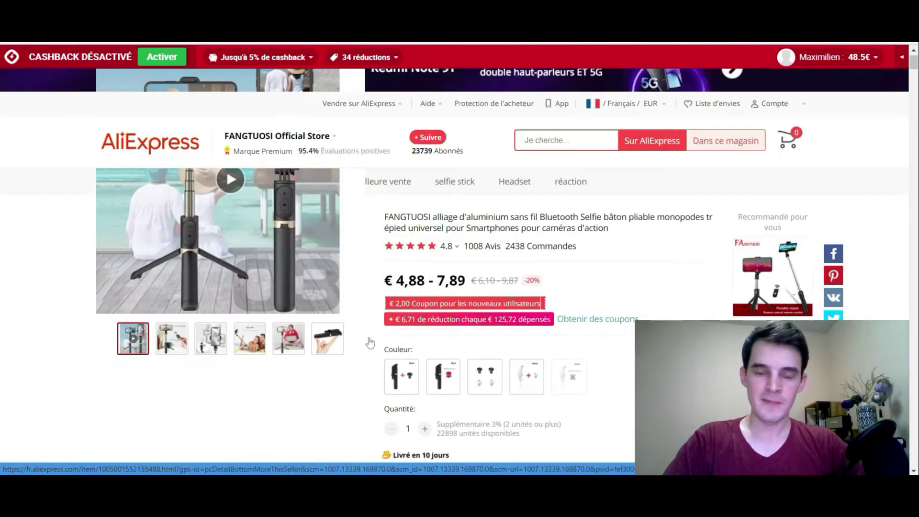
{"action": "scroll", "coordinate": [386, 345], "scroll_direction": "down", "scroll_amount": 2}
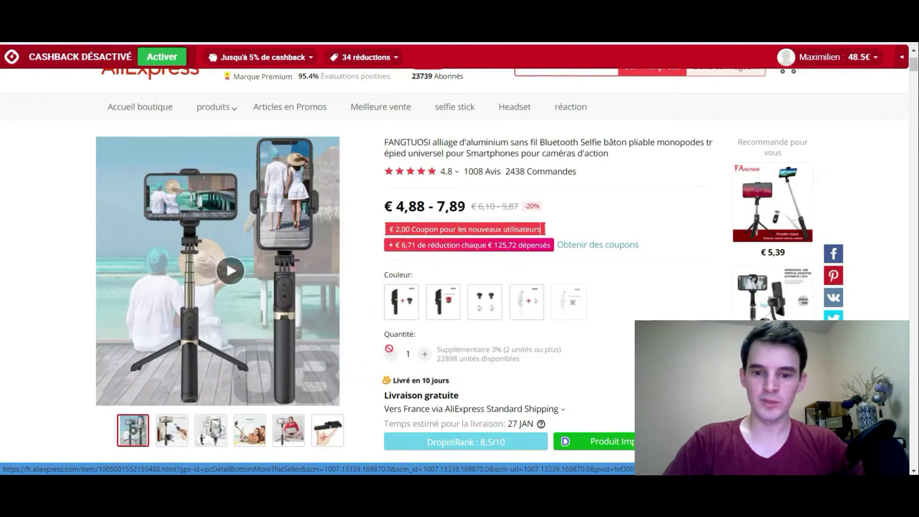
{"action": "scroll", "coordinate": [416, 367], "scroll_direction": "down", "scroll_amount": 2}
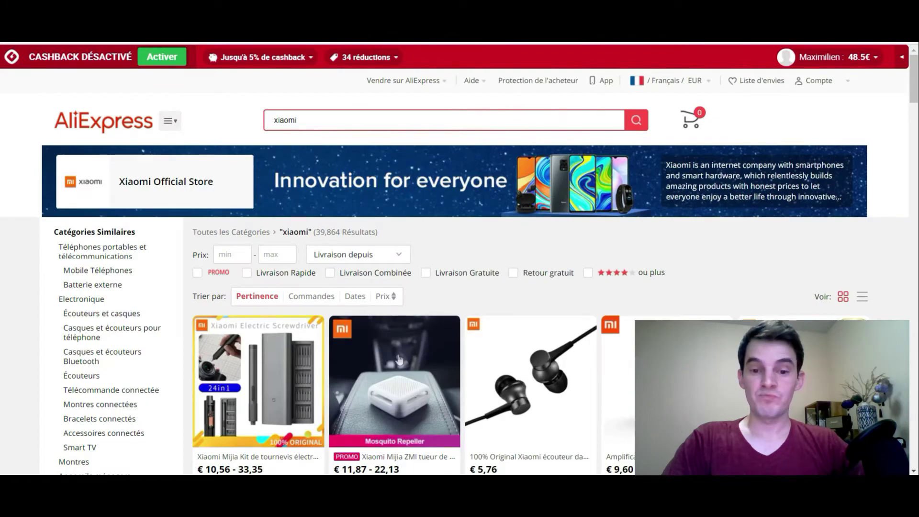
- Collapse the cashback bar on the AliExpress "xiaomi" results and compare the listed products' DropiziRank scores, France delivery costs and import options
{"action": "scroll", "coordinate": [415, 300], "scroll_direction": "down", "scroll_amount": 2}
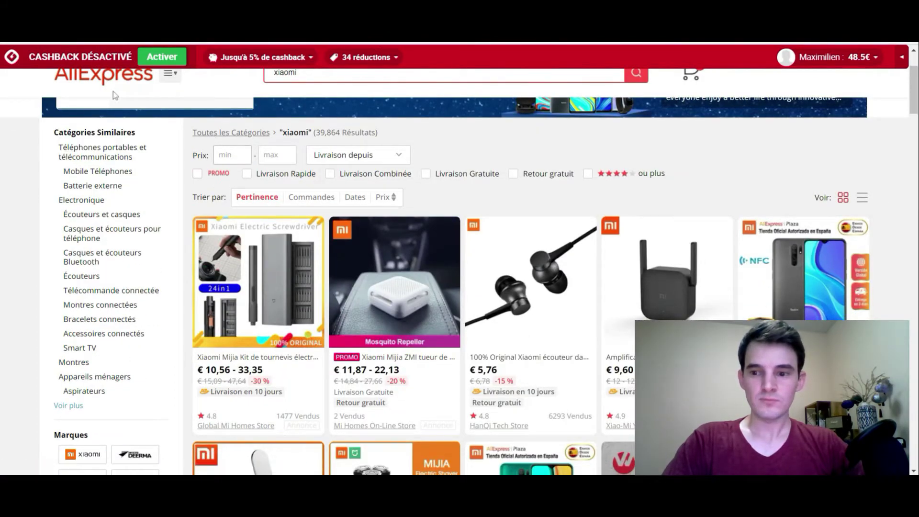
{"action": "left_click", "coordinate": [902, 56]}
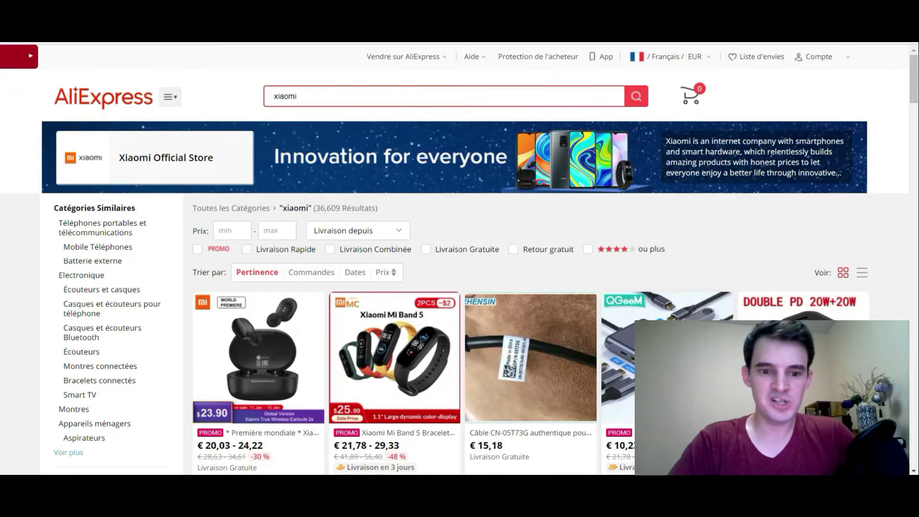
{"action": "scroll", "coordinate": [455, 328], "scroll_direction": "down", "scroll_amount": 2}
{"action": "mouse_move", "coordinate": [306, 323]}
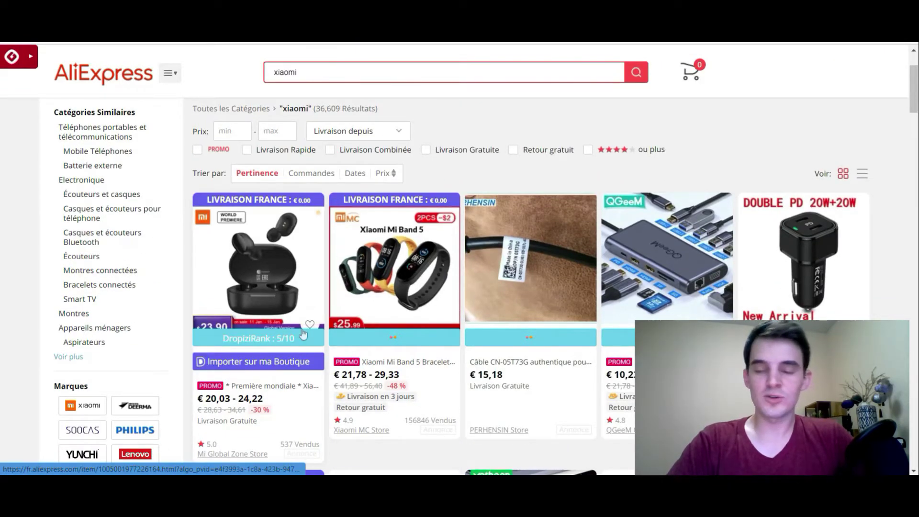
{"action": "mouse_move", "coordinate": [383, 311]}
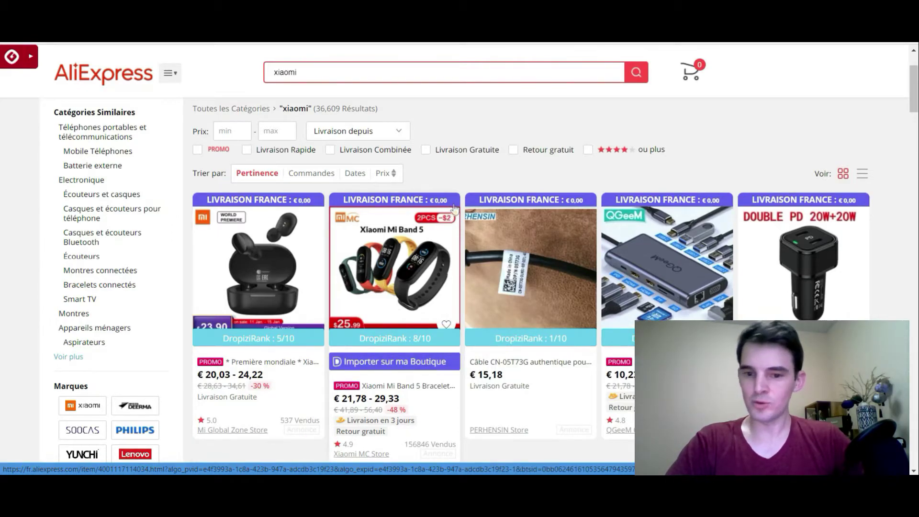
{"action": "scroll", "coordinate": [527, 233], "scroll_direction": "down", "scroll_amount": 2}
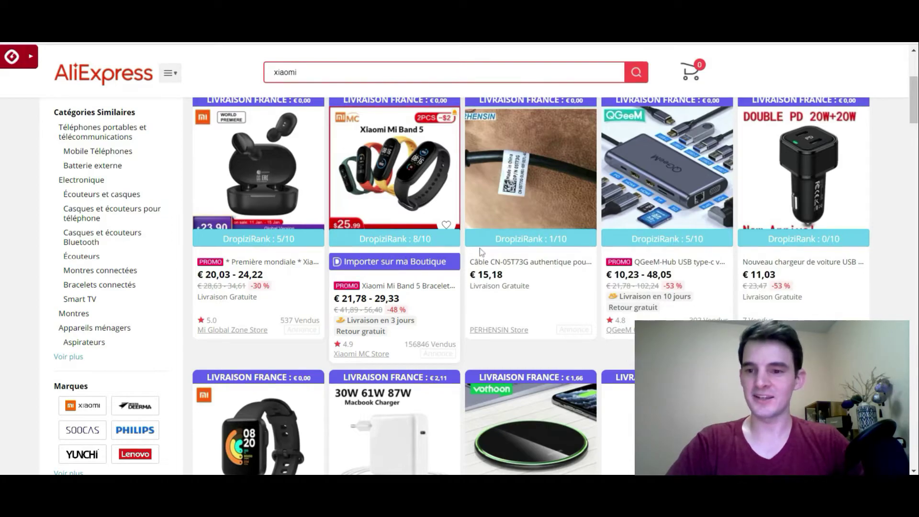
{"action": "scroll", "coordinate": [481, 253], "scroll_direction": "down", "scroll_amount": 12}
{"action": "scroll", "coordinate": [481, 252], "scroll_direction": "down", "scroll_amount": 3}
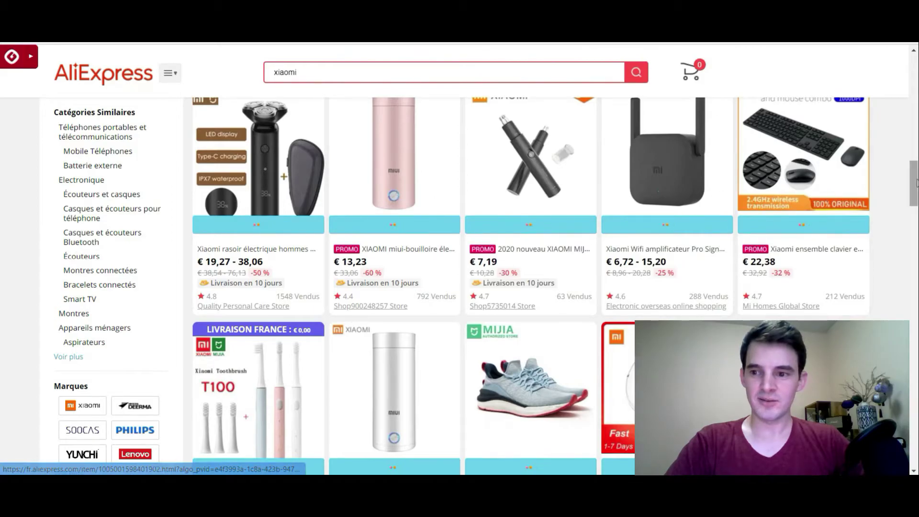
{"action": "left_click_drag", "start_coordinate": [913, 173], "coordinate": [914, 66]}
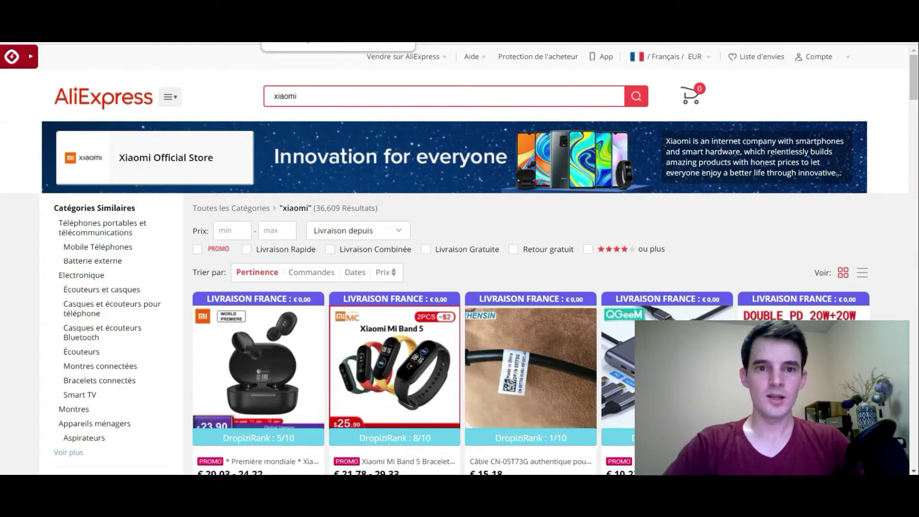
- Return to the Dropizi product list, review the imported draft products and highlight the name of the Nisheng G02 wireless earphones
{"action": "key", "text": "ctrl+Tab"}
{"action": "scroll", "coordinate": [356, 147], "scroll_direction": "down", "scroll_amount": 4}
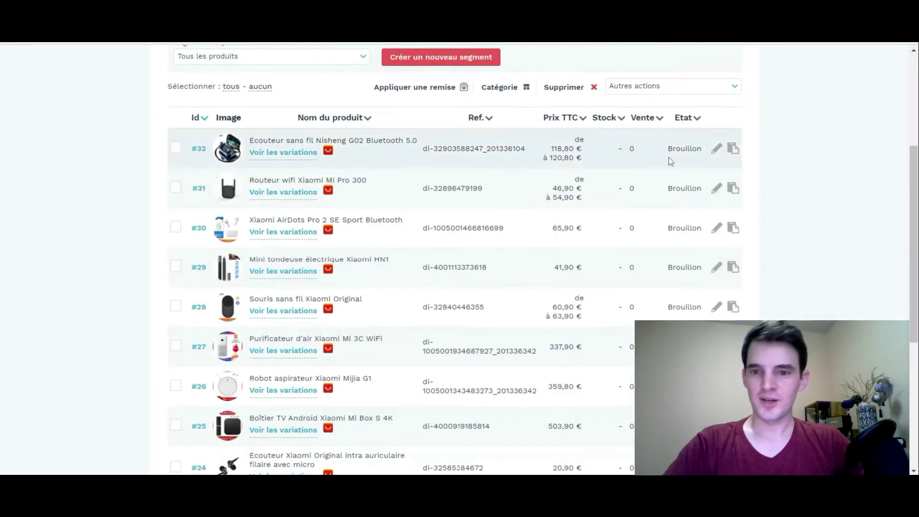
{"action": "scroll", "coordinate": [290, 353], "scroll_direction": "down", "scroll_amount": 2}
{"action": "scroll", "coordinate": [290, 353], "scroll_direction": "down", "scroll_amount": 1}
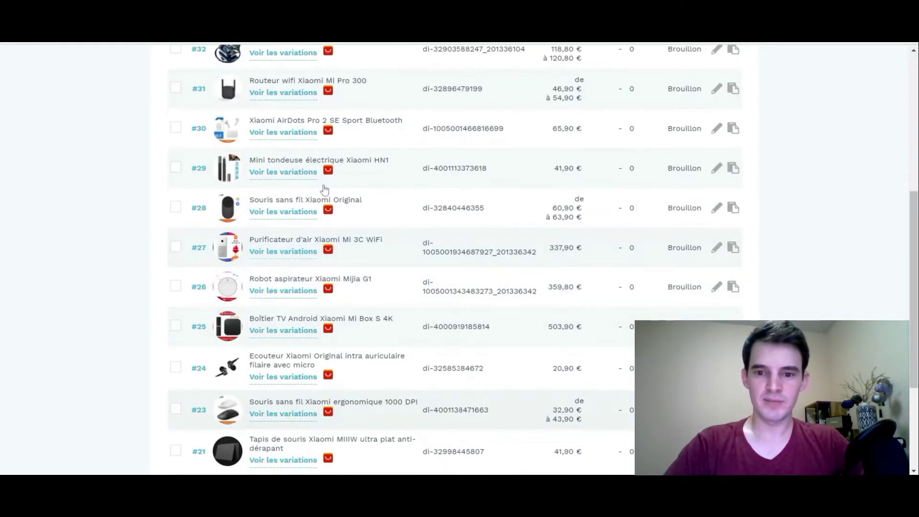
{"action": "scroll", "coordinate": [350, 364], "scroll_direction": "up", "scroll_amount": 2}
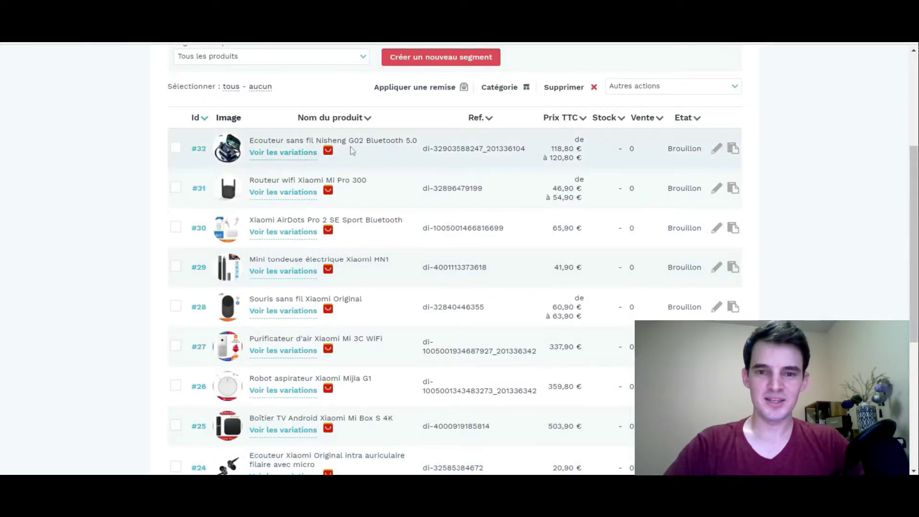
{"action": "left_click_drag", "start_coordinate": [271, 136], "coordinate": [401, 141]}
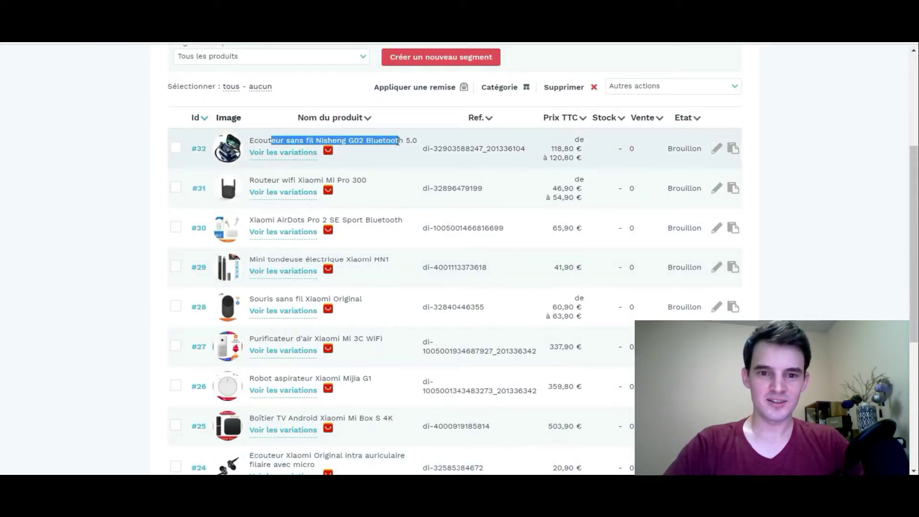
- Clear the highlighted product name, look through the imported drafts, and revisit the AliExpress "xiaomi" results to view the import option
{"action": "left_click", "coordinate": [258, 182]}
{"action": "scroll", "coordinate": [259, 362], "scroll_direction": "up", "scroll_amount": 2}
{"action": "scroll", "coordinate": [260, 362], "scroll_direction": "down", "scroll_amount": 3}
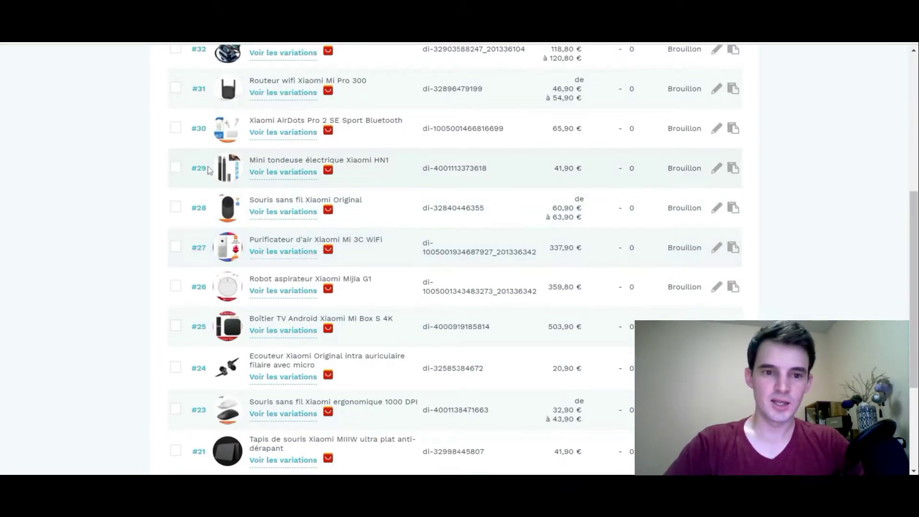
{"action": "scroll", "coordinate": [213, 172], "scroll_direction": "up", "scroll_amount": 2}
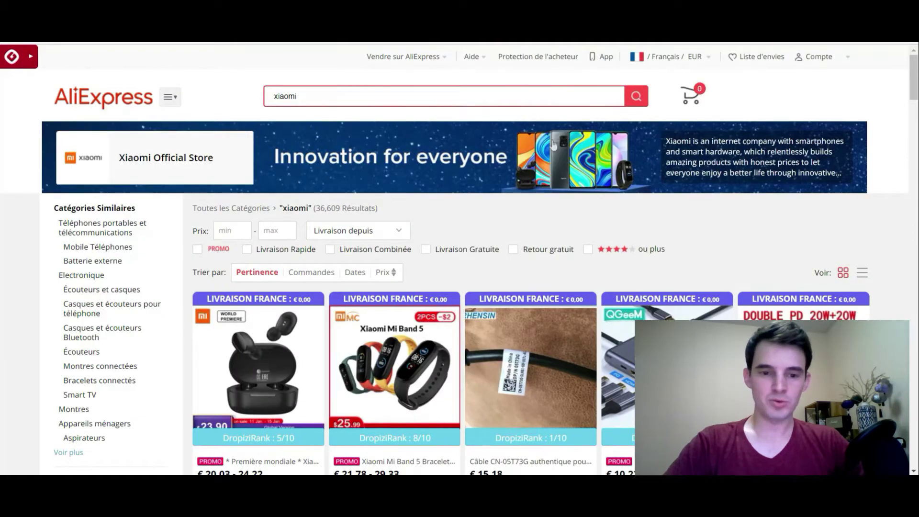
{"action": "scroll", "coordinate": [222, 224], "scroll_direction": "down", "scroll_amount": 3}
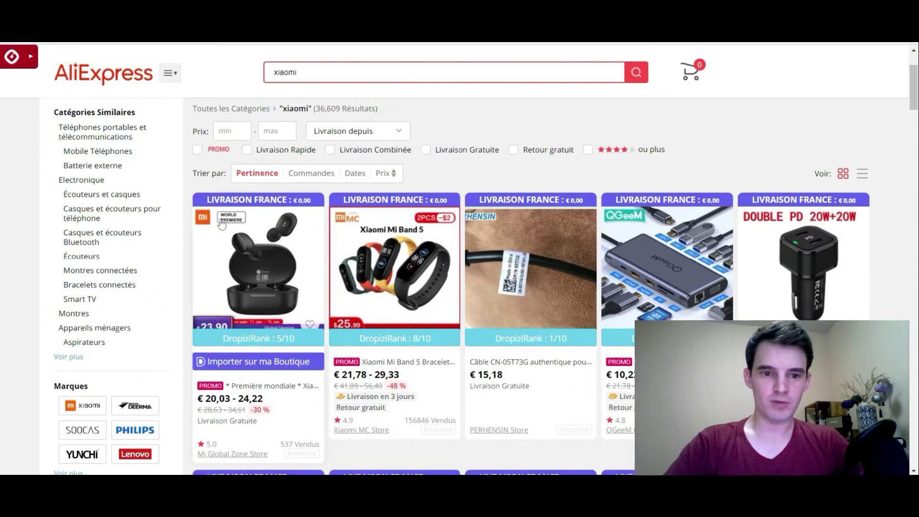
{"action": "mouse_move", "coordinate": [368, 229]}
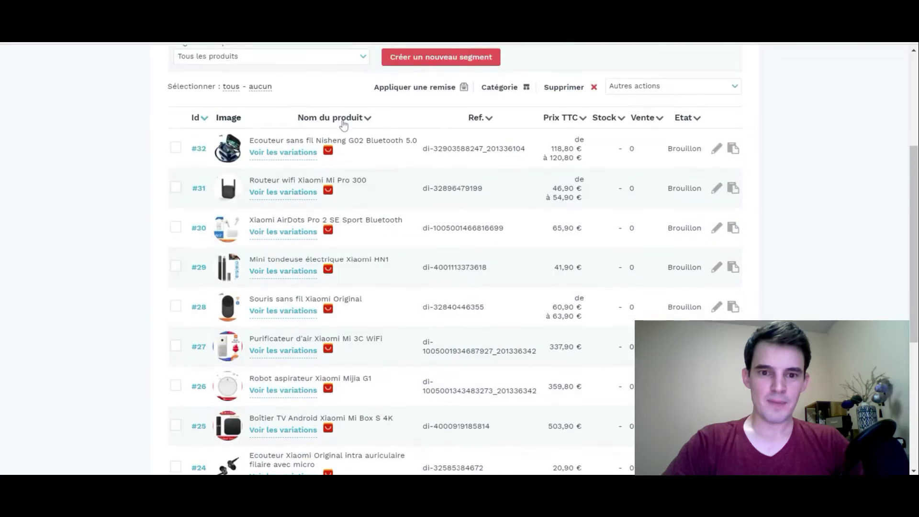
- Open the Commandes & Stats section of the shop administration and look over its order, customer and statistics blocks
{"action": "scroll", "coordinate": [335, 114], "scroll_direction": "up", "scroll_amount": 4}
{"action": "left_click", "coordinate": [217, 70]}
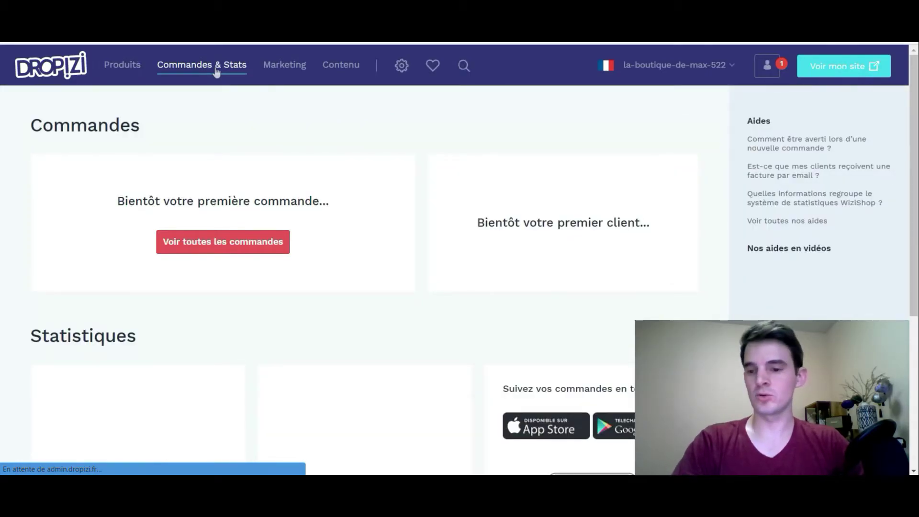
{"action": "scroll", "coordinate": [174, 180], "scroll_direction": "down", "scroll_amount": 3}
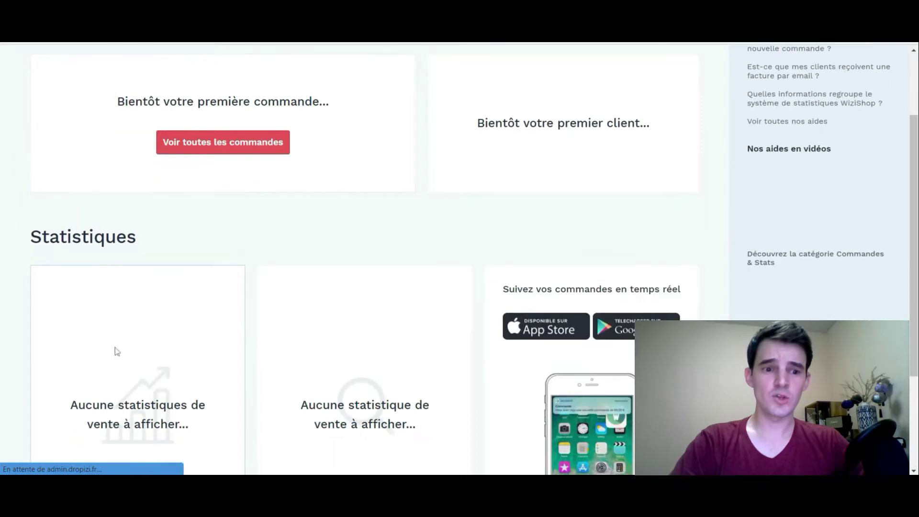
{"action": "scroll", "coordinate": [369, 378], "scroll_direction": "down", "scroll_amount": 2}
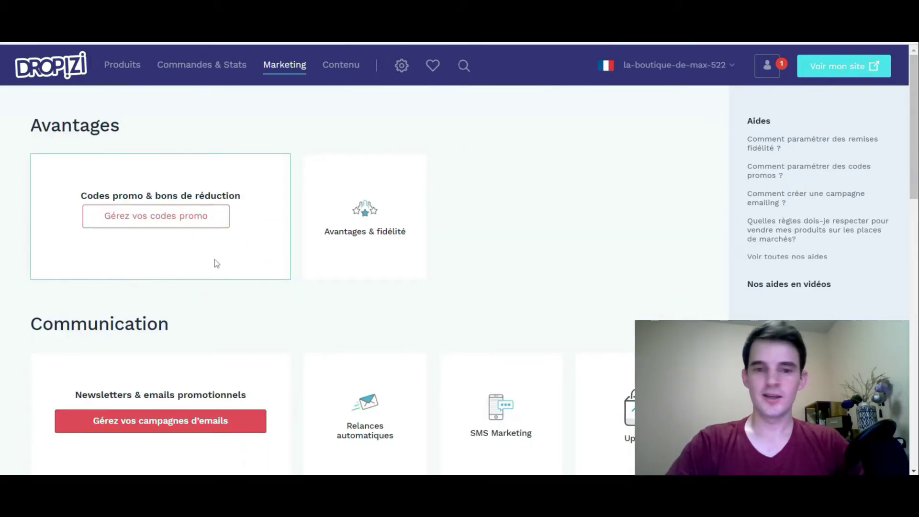
- Open the Marketing section and review its promo code, communication, marketplace, customer review and recommended application tools
{"action": "scroll", "coordinate": [297, 274], "scroll_direction": "down", "scroll_amount": 2}
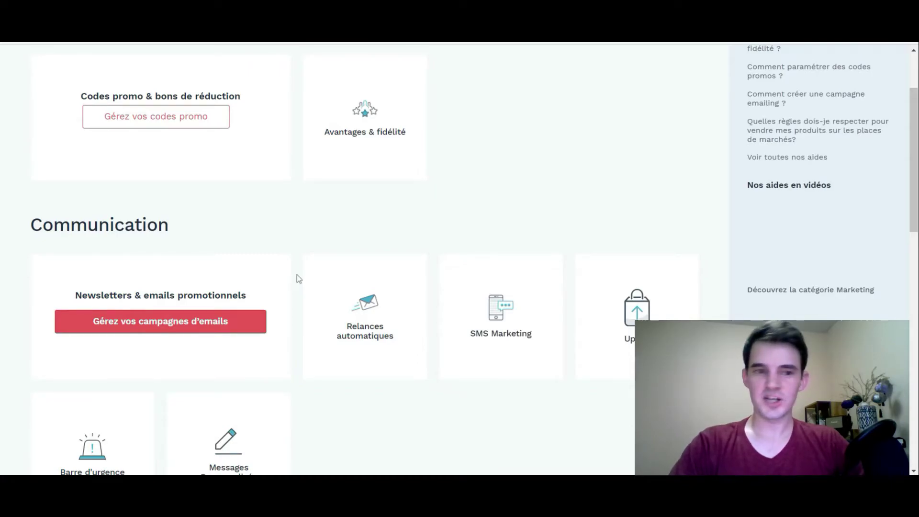
{"action": "scroll", "coordinate": [290, 267], "scroll_direction": "down", "scroll_amount": 2}
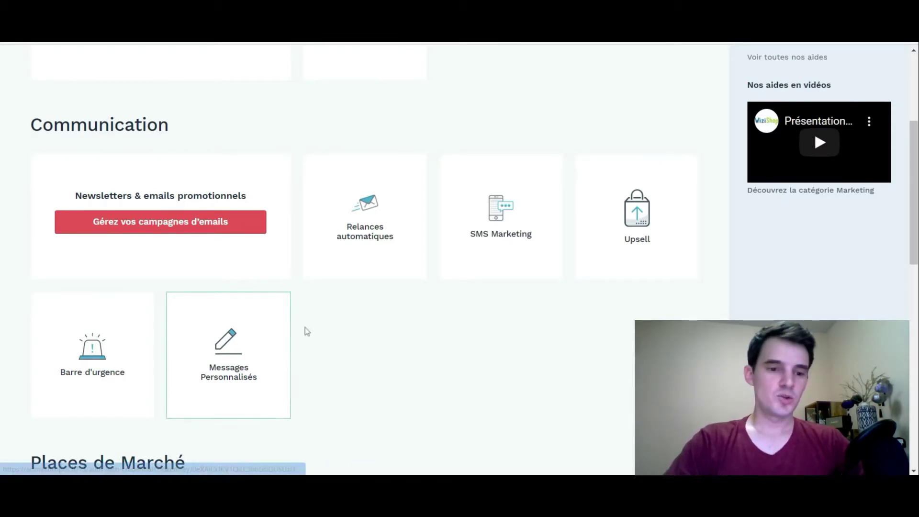
{"action": "scroll", "coordinate": [309, 332], "scroll_direction": "down", "scroll_amount": 2}
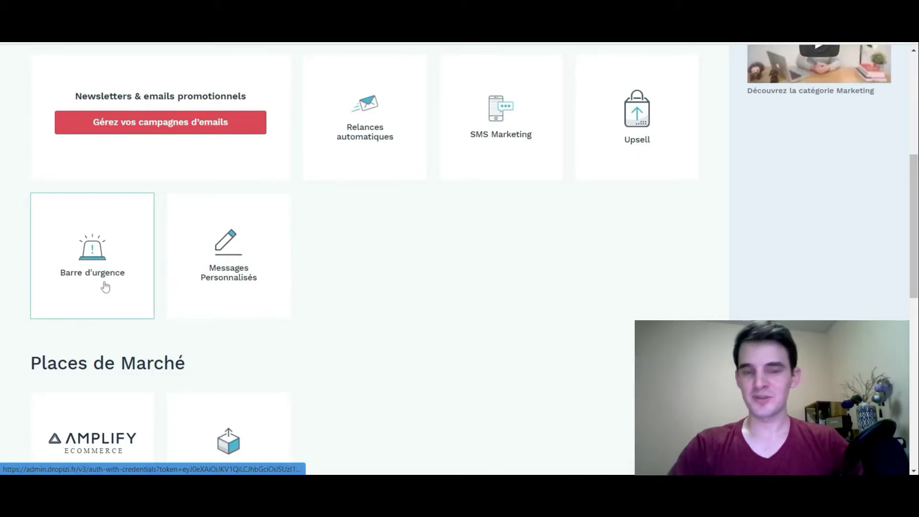
{"action": "scroll", "coordinate": [67, 228], "scroll_direction": "down", "scroll_amount": 4}
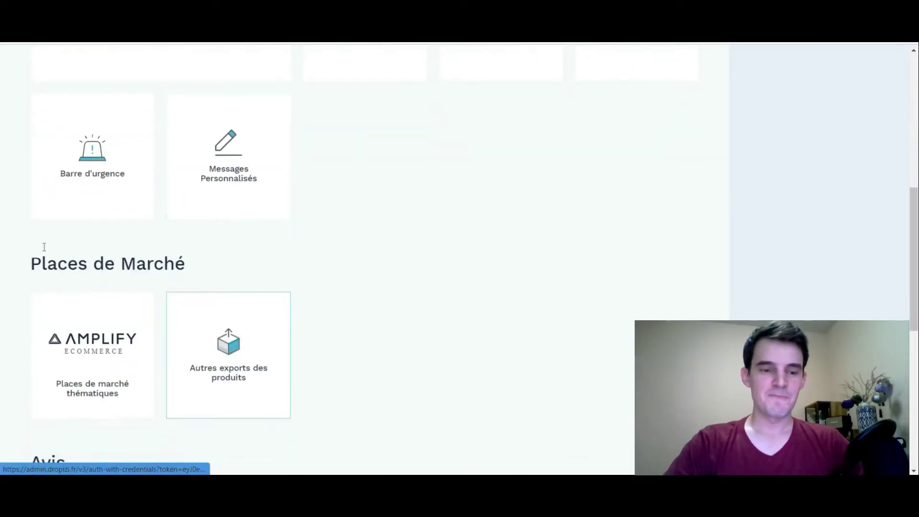
{"action": "scroll", "coordinate": [86, 316], "scroll_direction": "down", "scroll_amount": 2}
{"action": "scroll", "coordinate": [403, 283], "scroll_direction": "down", "scroll_amount": 5}
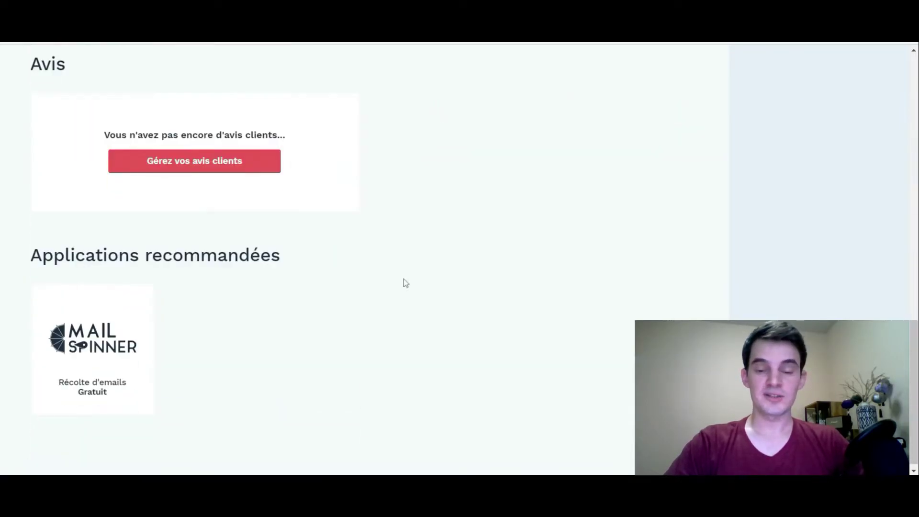